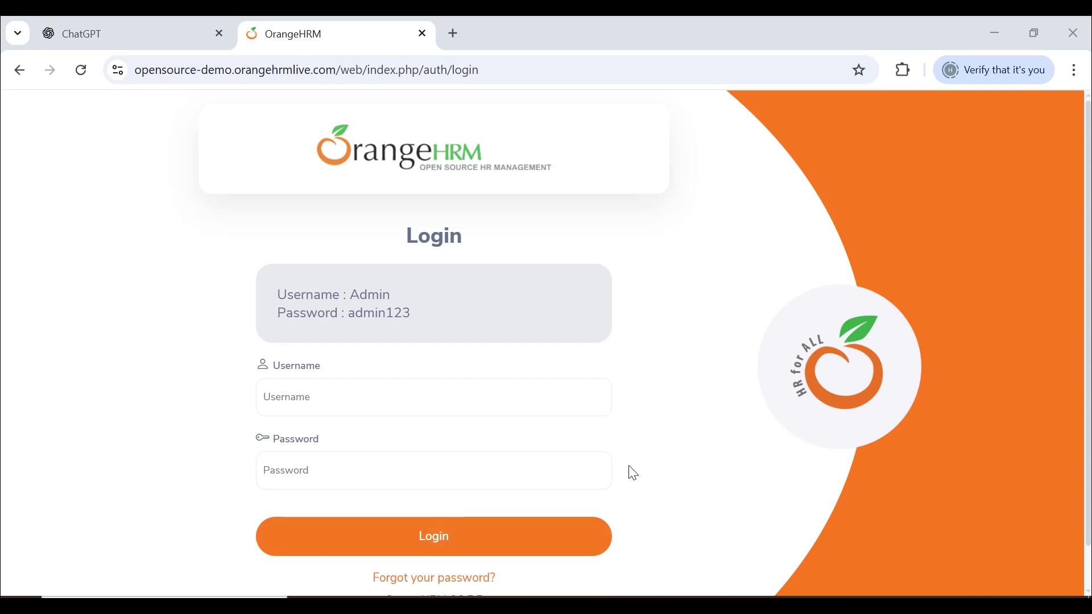
View the OrangeHRM forgotten-password form and return to the login page
click(427, 580)
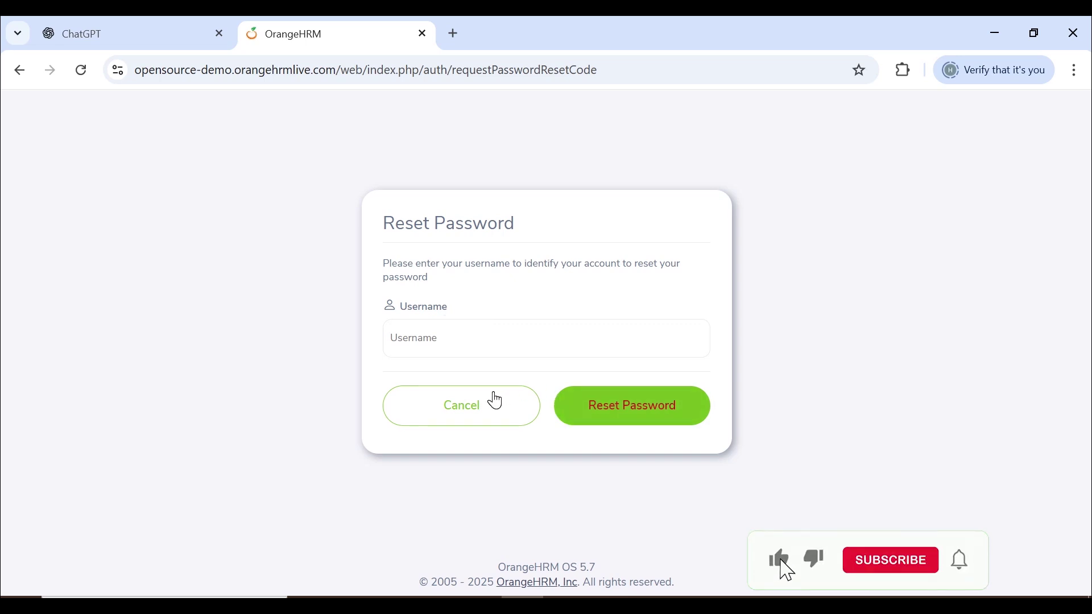
click(453, 413)
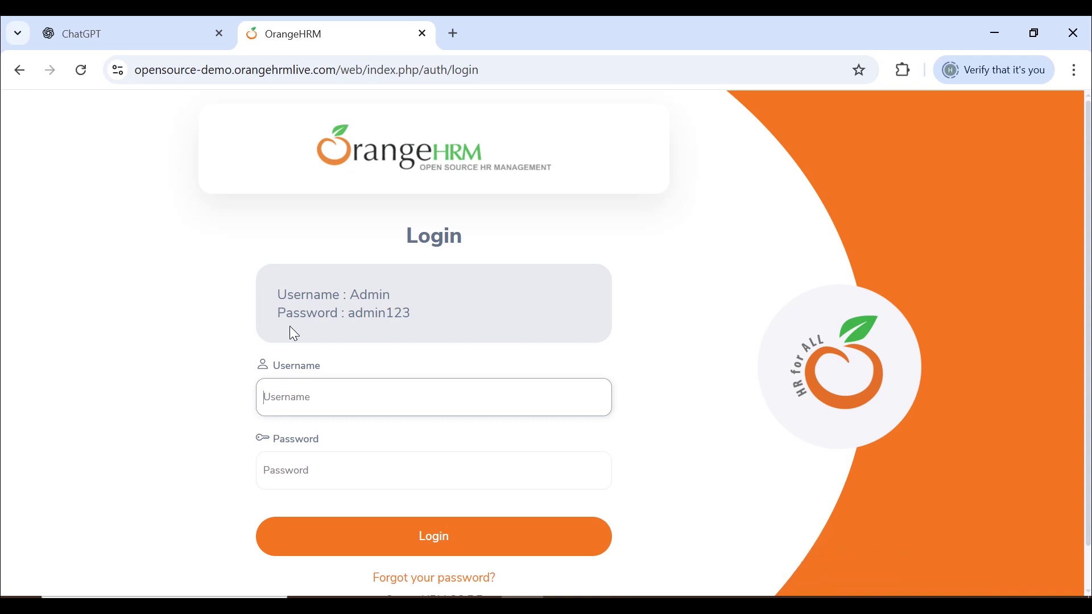
Switch to ChatGPT and look over its sidebar and the attachment options of the prompt
click(134, 40)
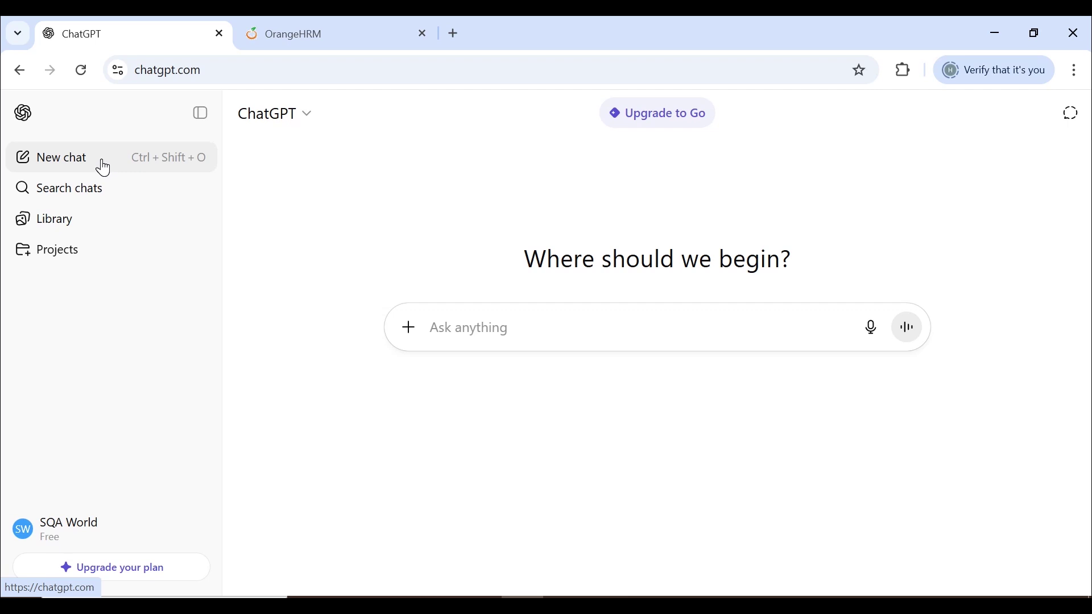
click(200, 113)
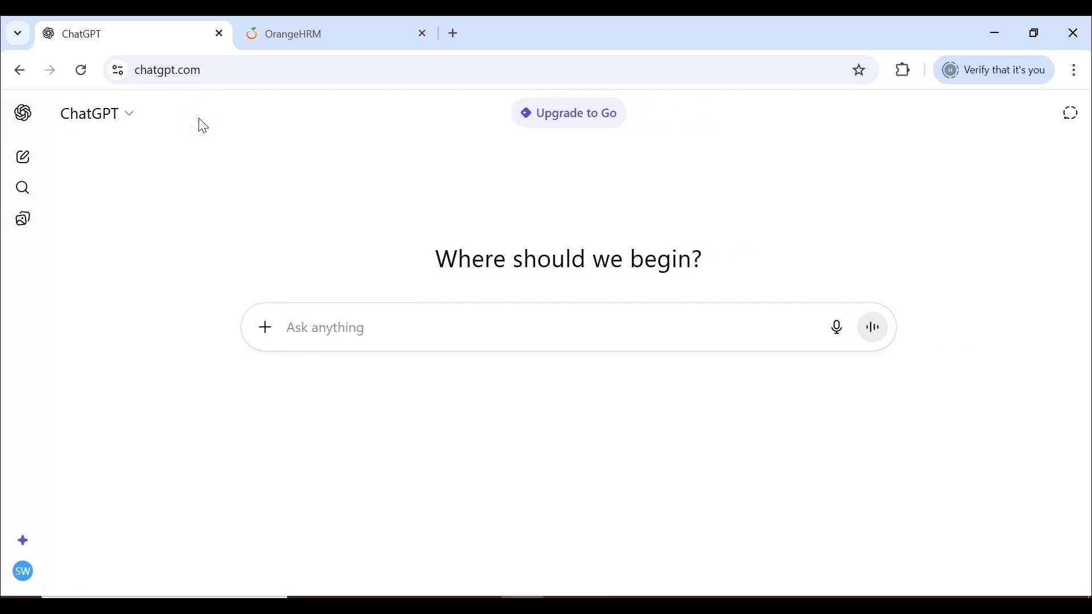
click(24, 114)
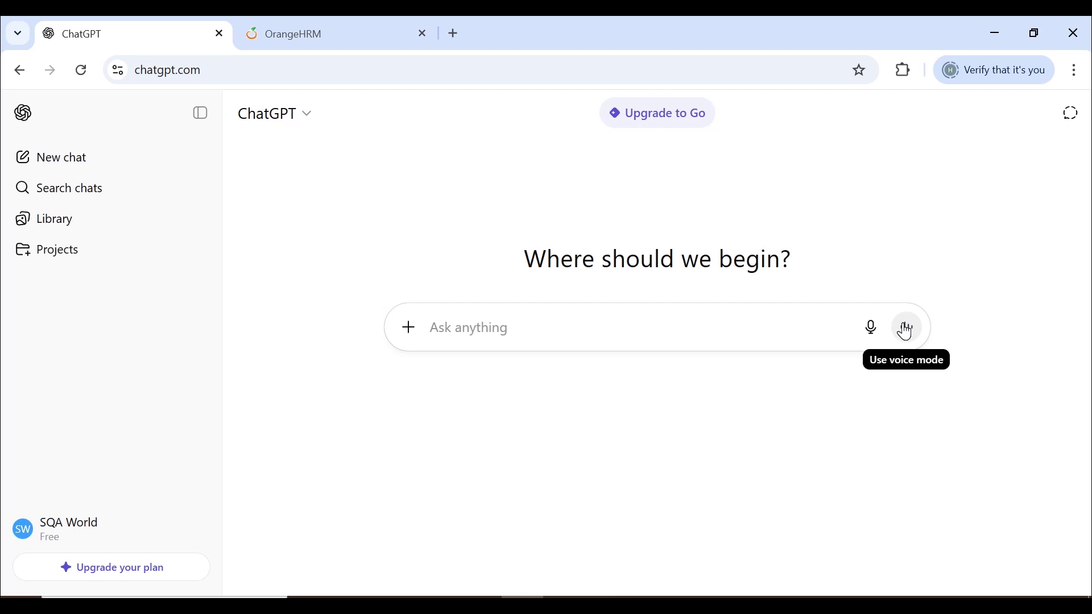
click(410, 328)
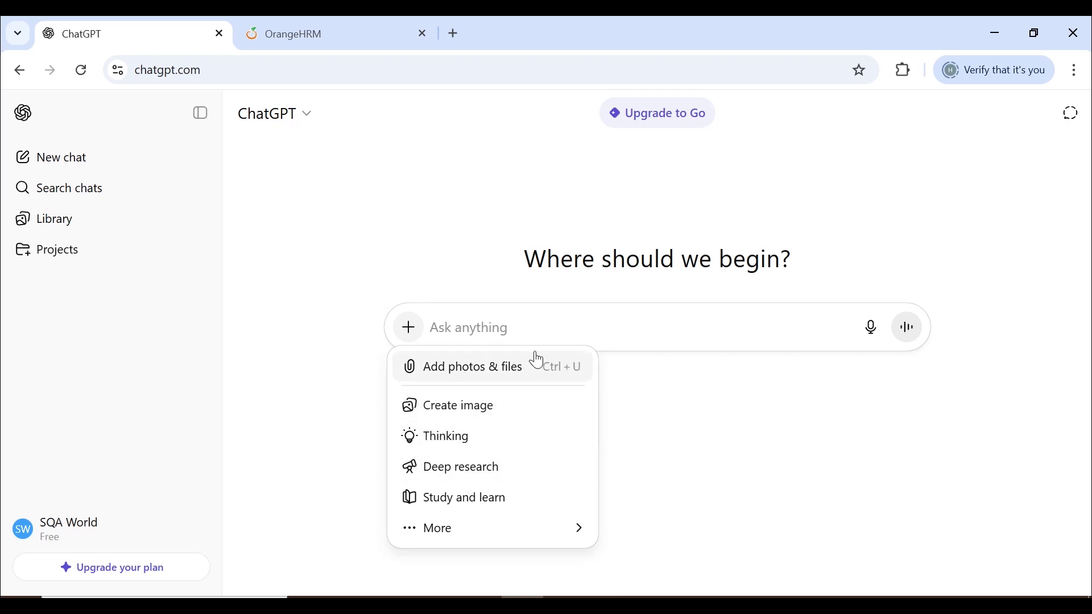
click(419, 176)
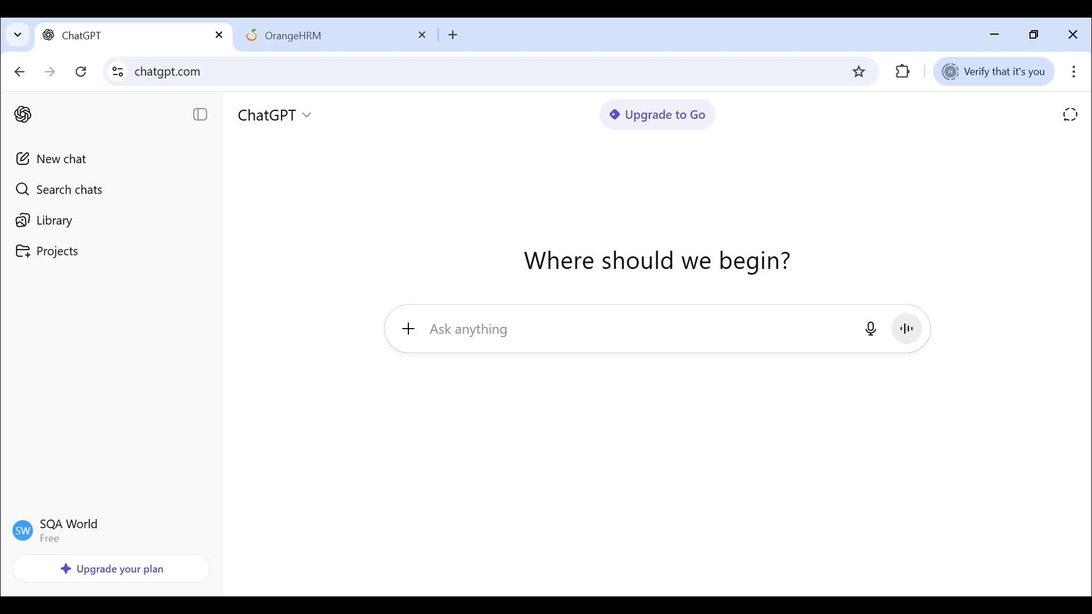
click(277, 24)
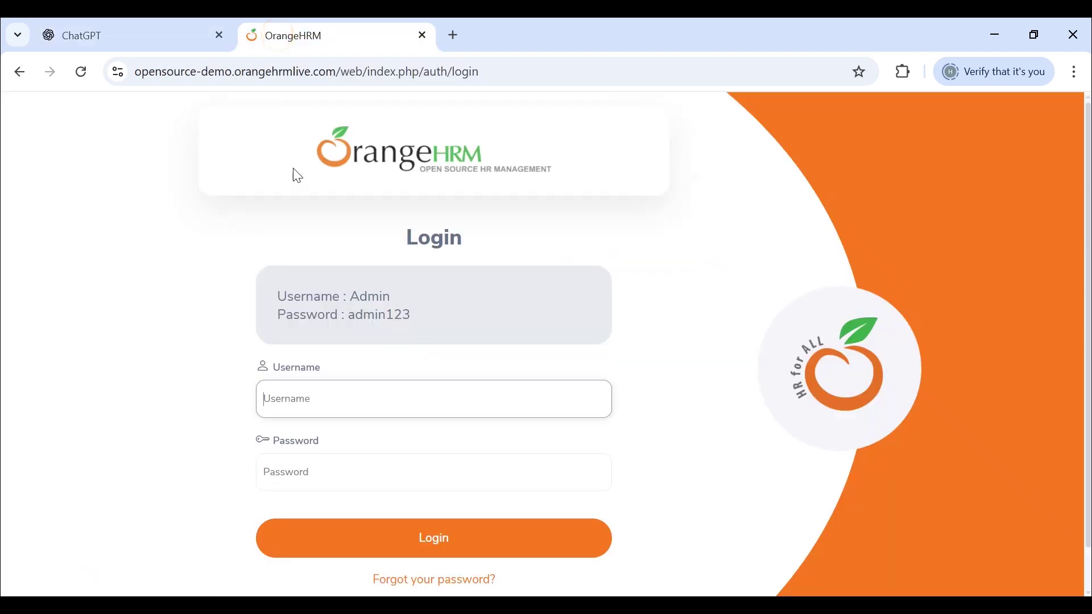
click(166, 46)
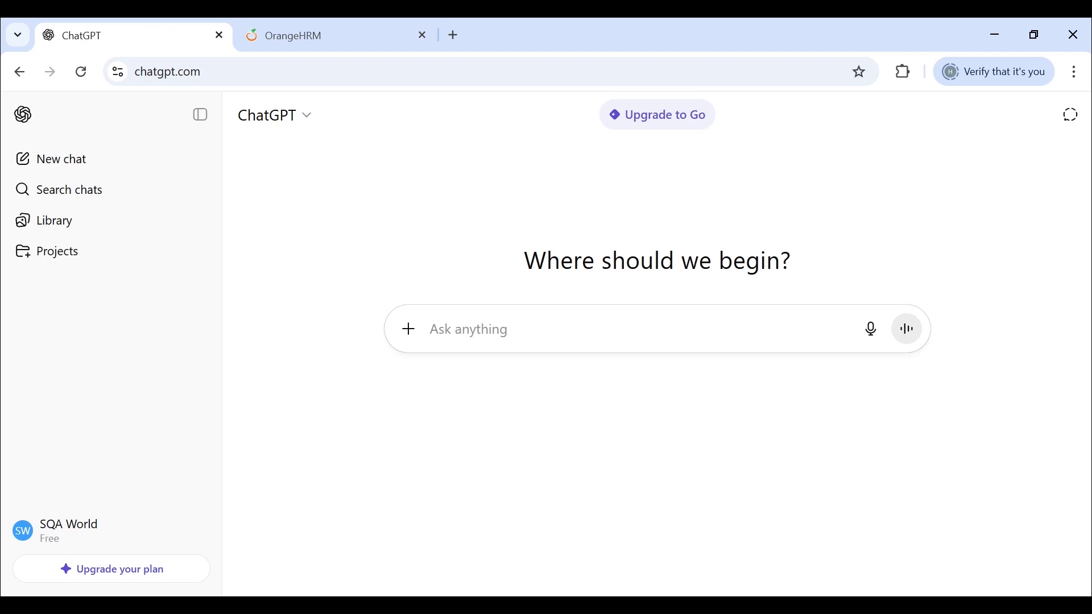
Begin a ChatGPT prompt with "Generate manual test cases for the orange hrm Login page and url is"
click(508, 319)
text(Generate)
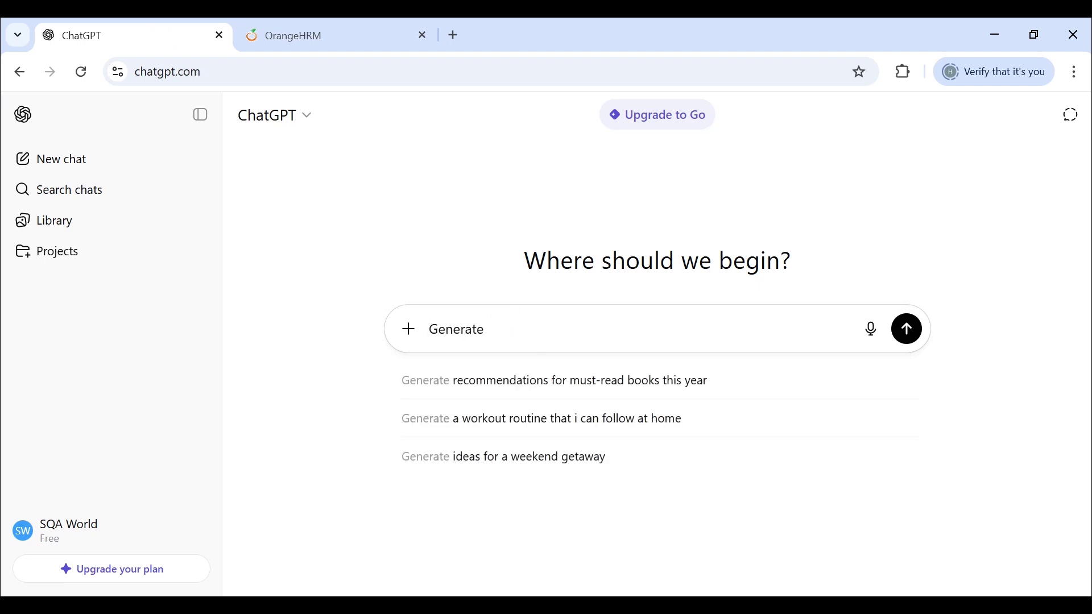
text( manual test c)
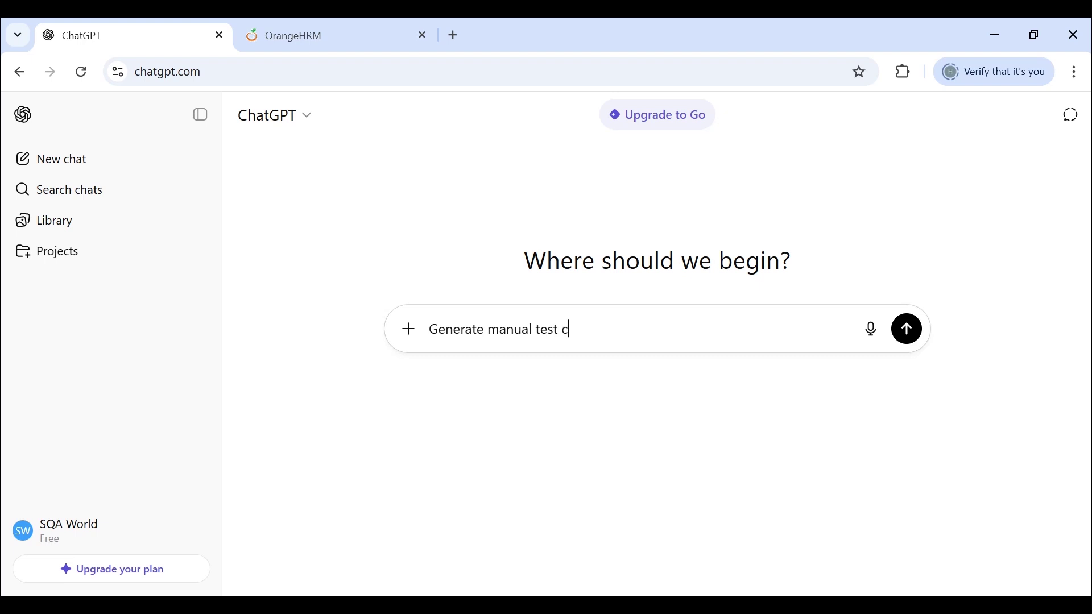
text(ases for the orange)
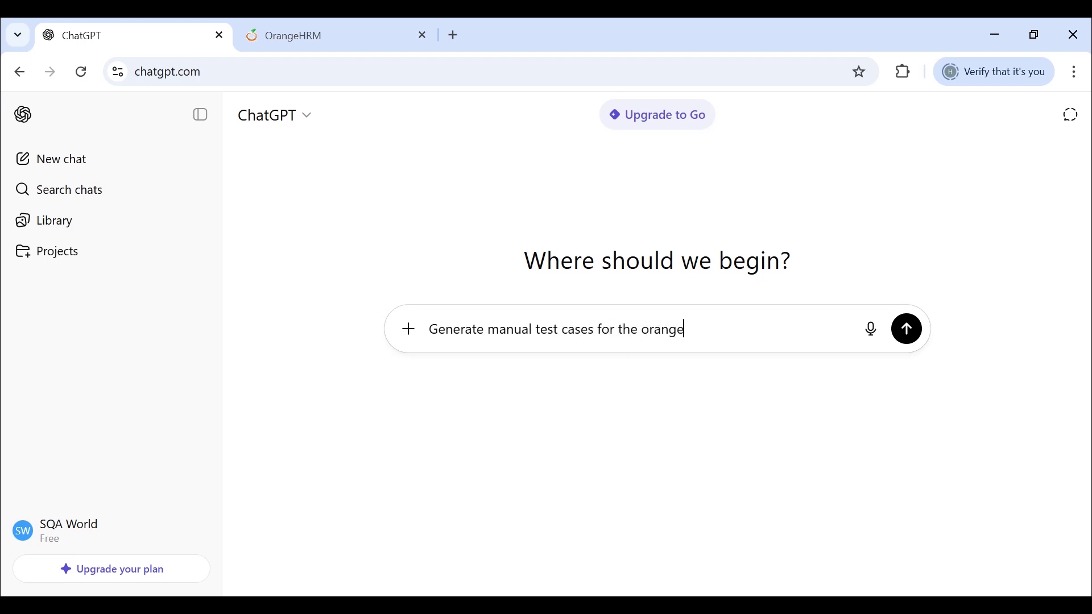
text( hrm Login page and)
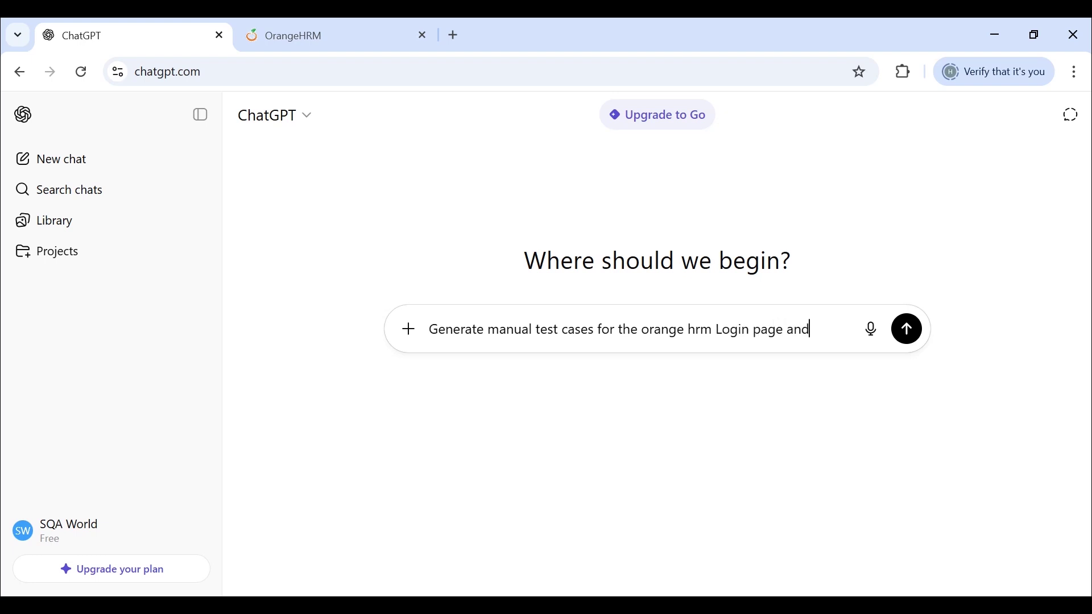
text( url is)
Copy the OrangeHRM login page's web address and append it to the ChatGPT prompt
click(326, 36)
click(336, 66)
key(ctrl+c)
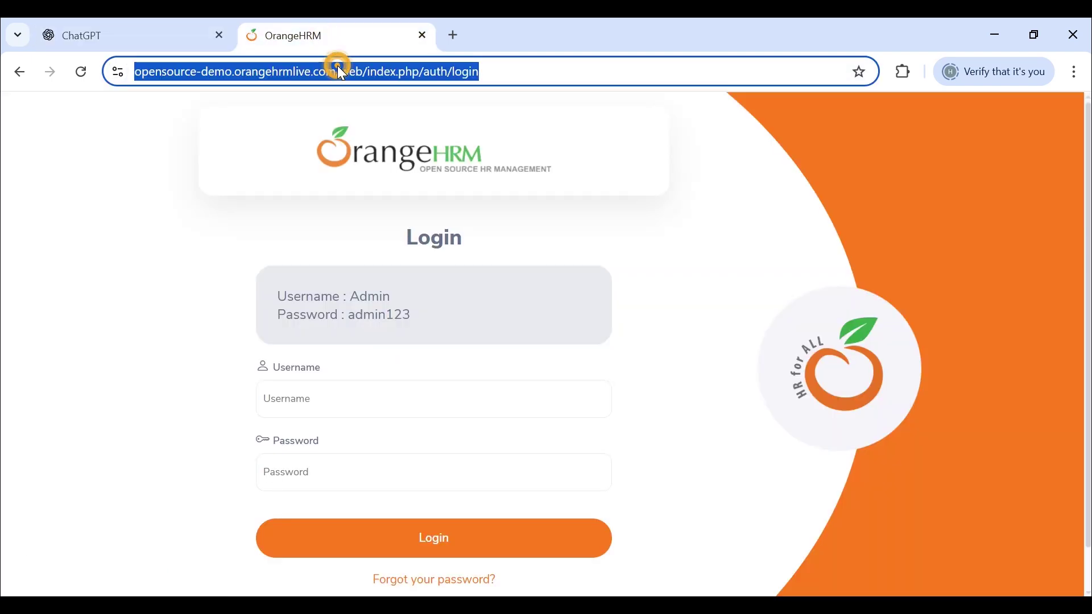
click(171, 33)
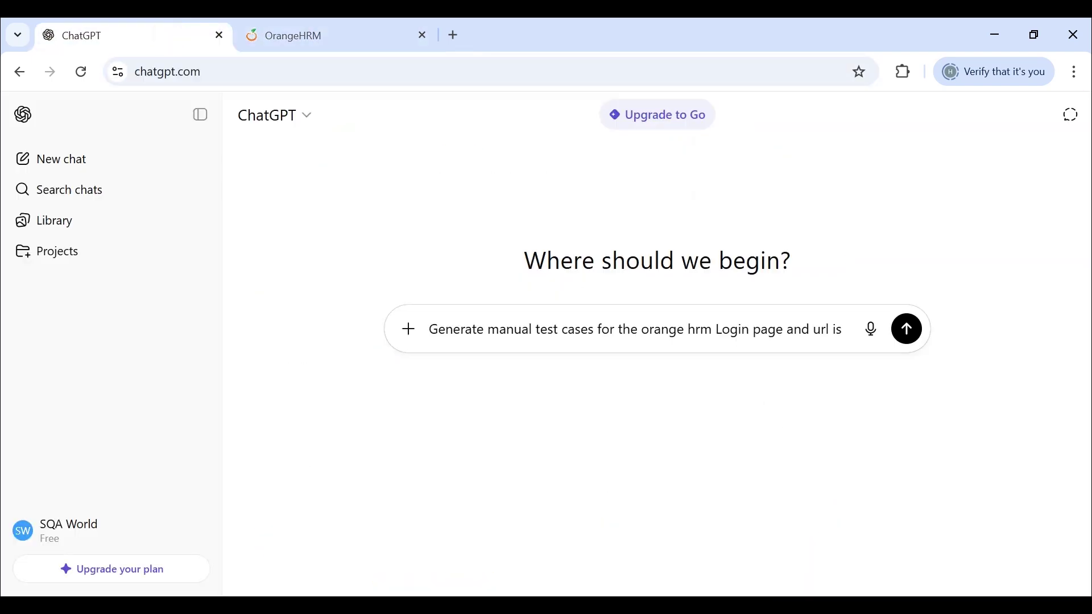
key(ctrl+v)
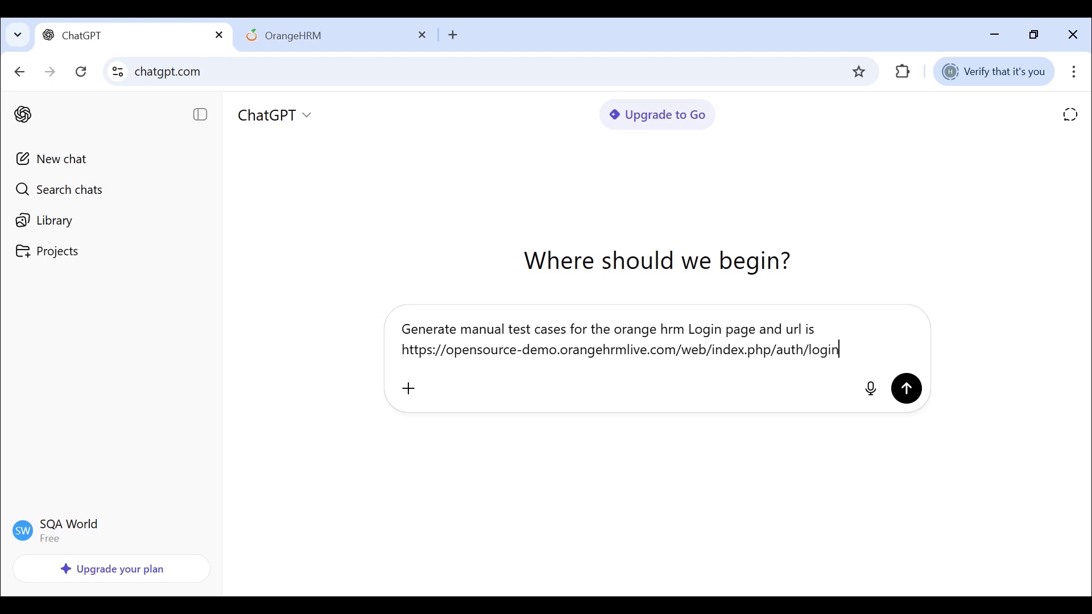
Below a blank line in the prompt, add the heading "include:" with "Test case ID" as its first item
key(shift+Return)
key(shift+Return)
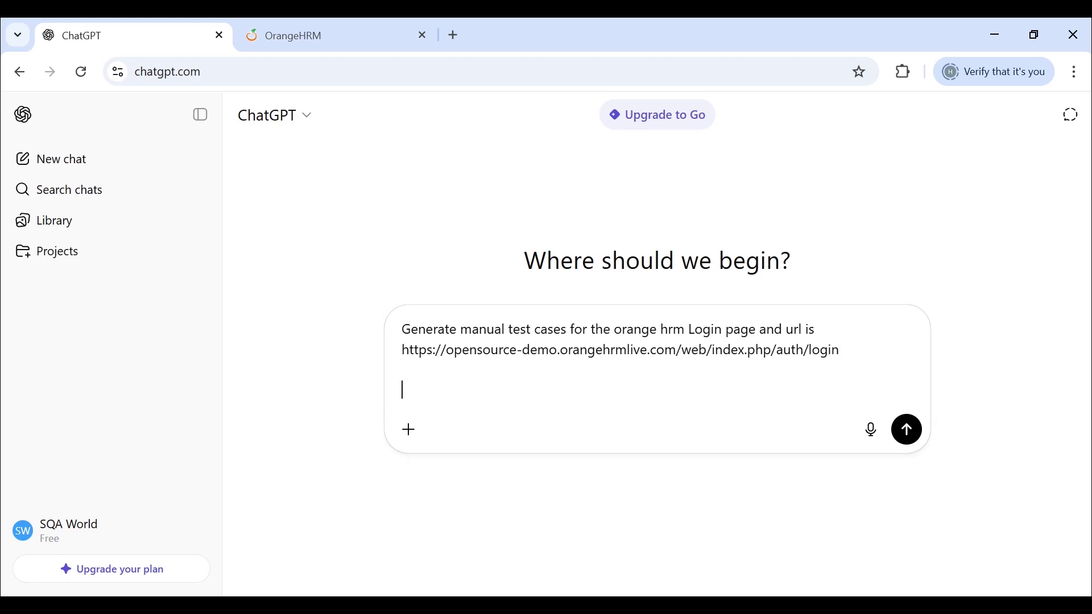
text(inclde)
key(BackSpace)
key(BackSpace)
text(lude:)
key(shift+Return)
text(T)
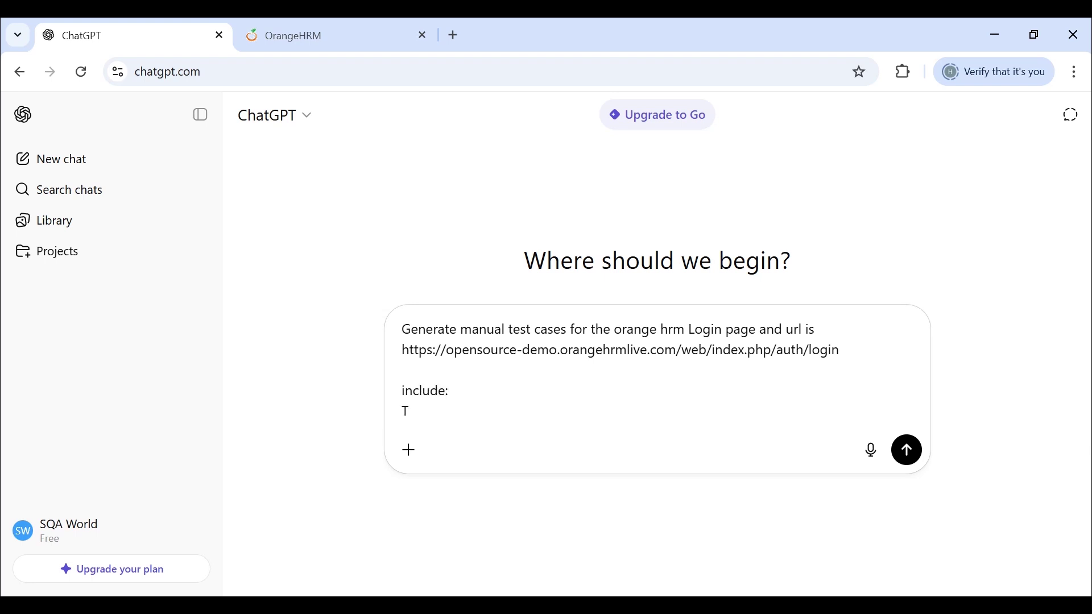
text(est case ID)
key(shift+Return)
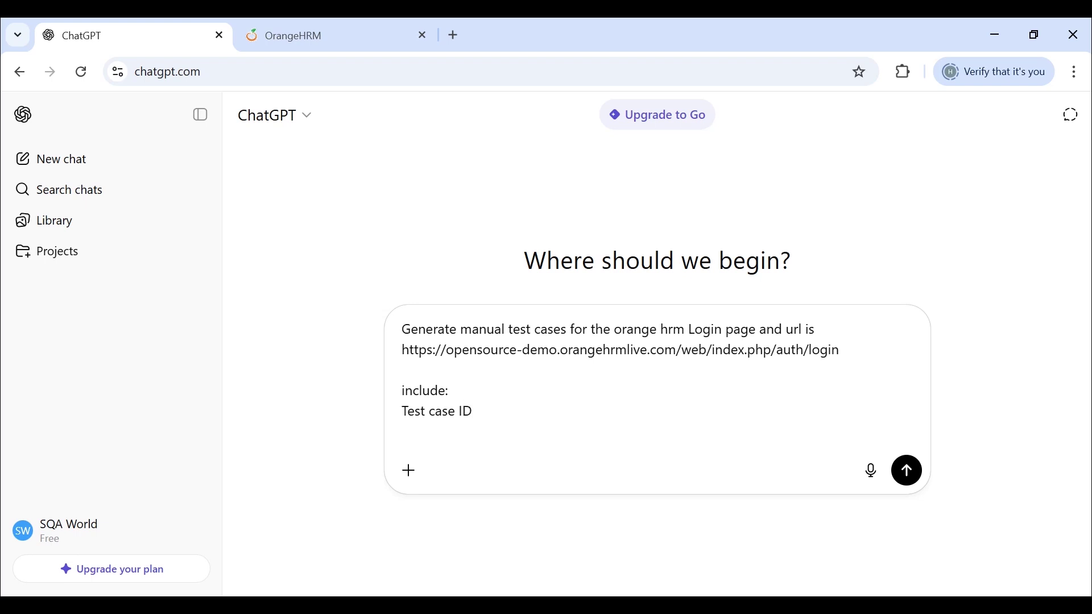
Add "Test Case Titile", "Preconditions" and "Test steps" on separate lines of the include list
text(Test Case Titile)
key(shift+Return)
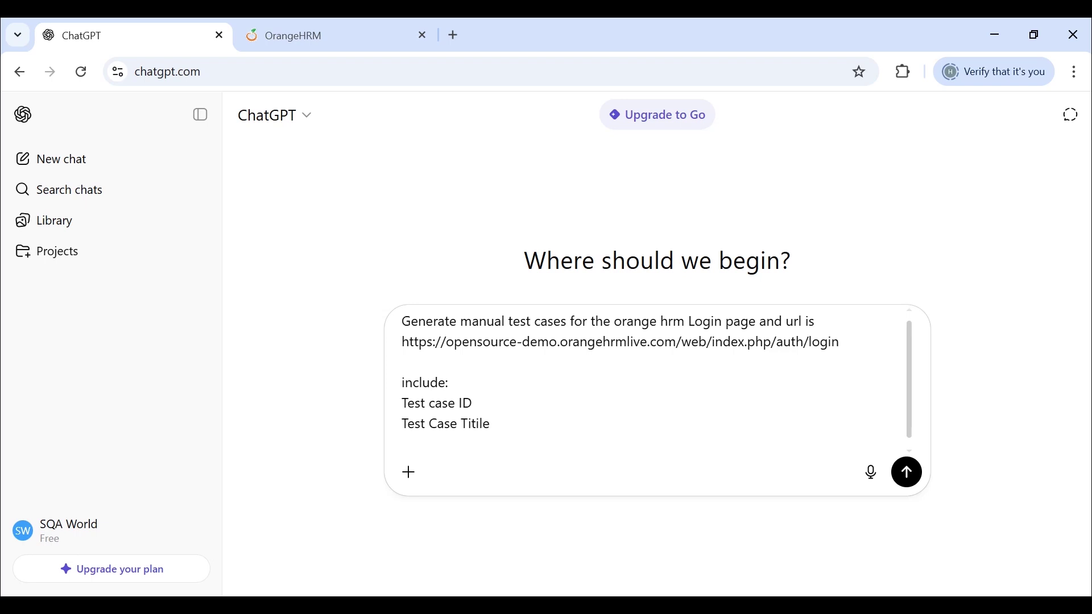
text(Preconditions)
key(shift+Return)
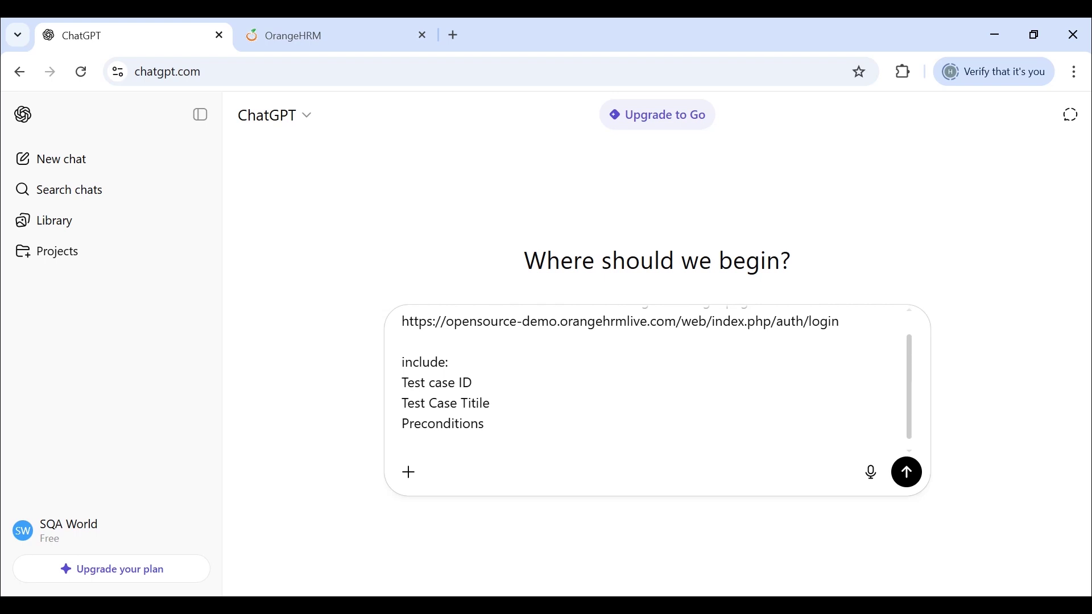
text(Test steps)
key(shift+Return)
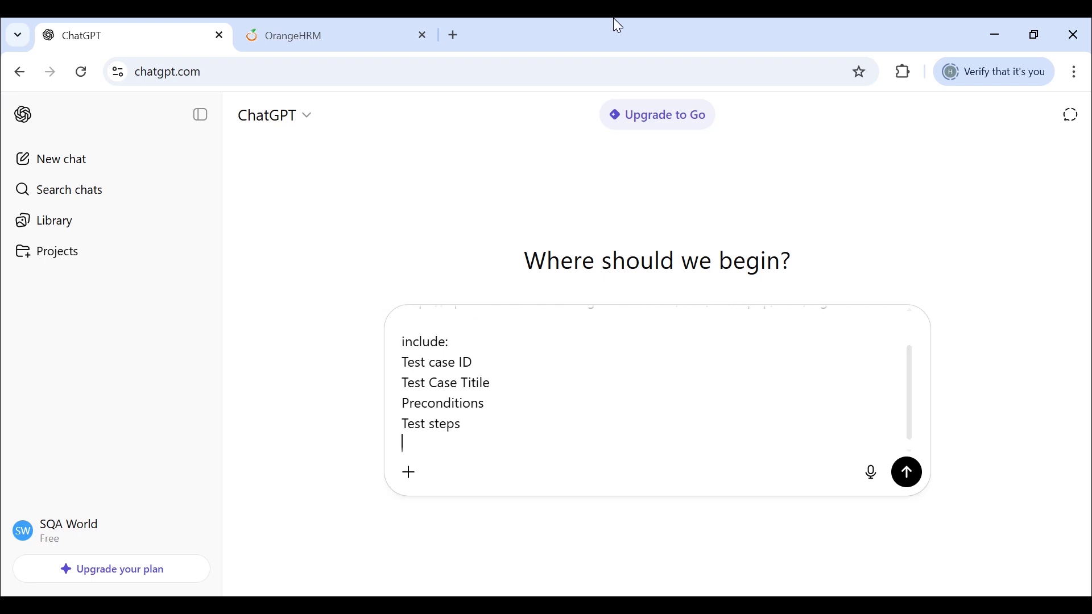
Check the OrangeHRM login page, and complete the prompt's include list with the lines "Test Data" and "Expected Result"
click(289, 24)
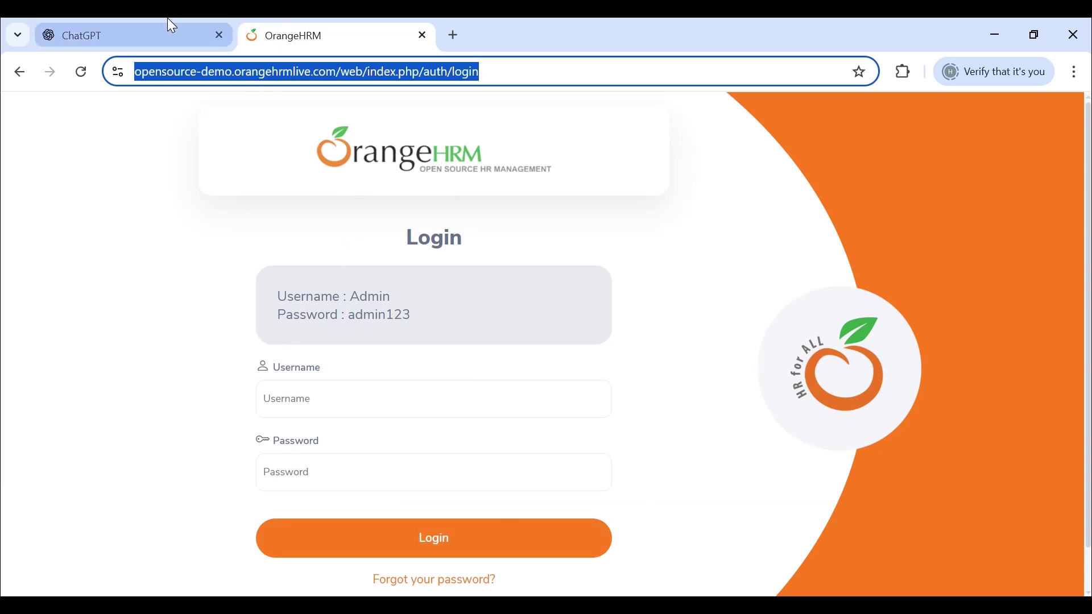
click(152, 43)
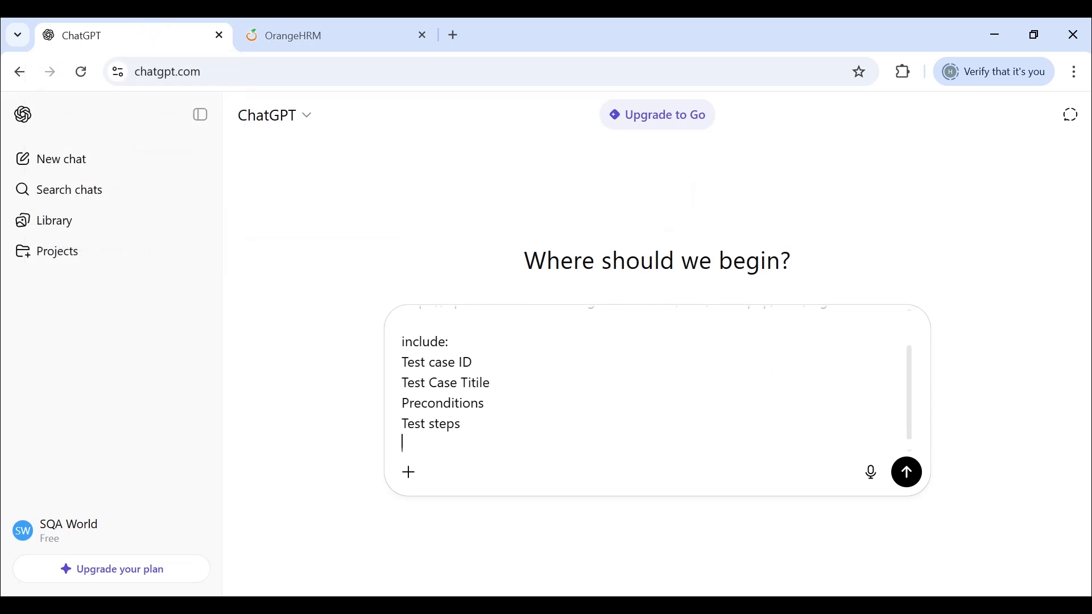
text(Test Data)
key(shift+Return)
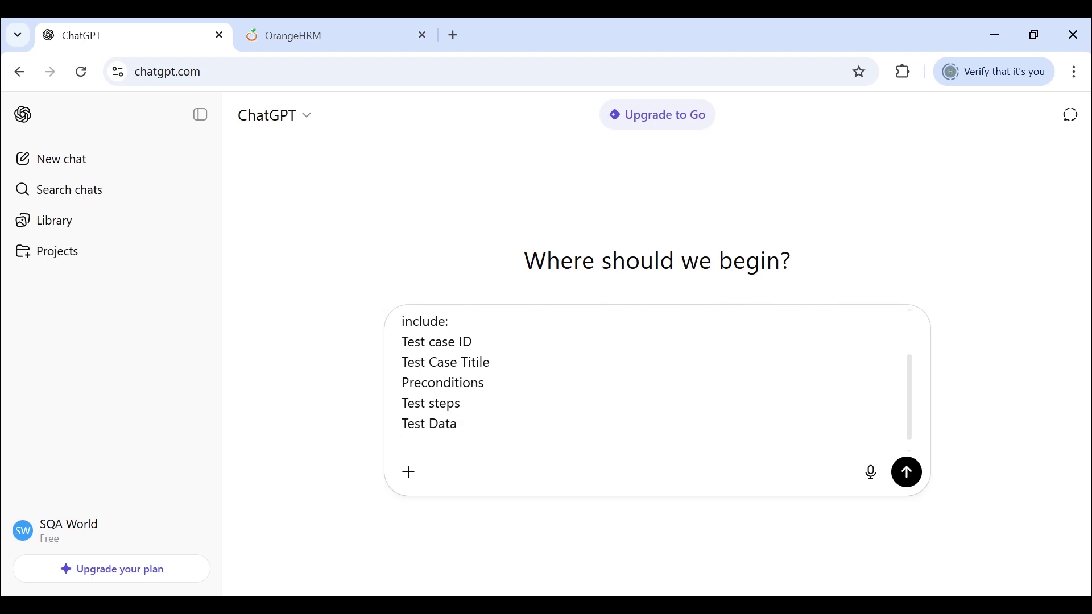
text(Expected Result)
key(shift+Return)
key(shift+Return)
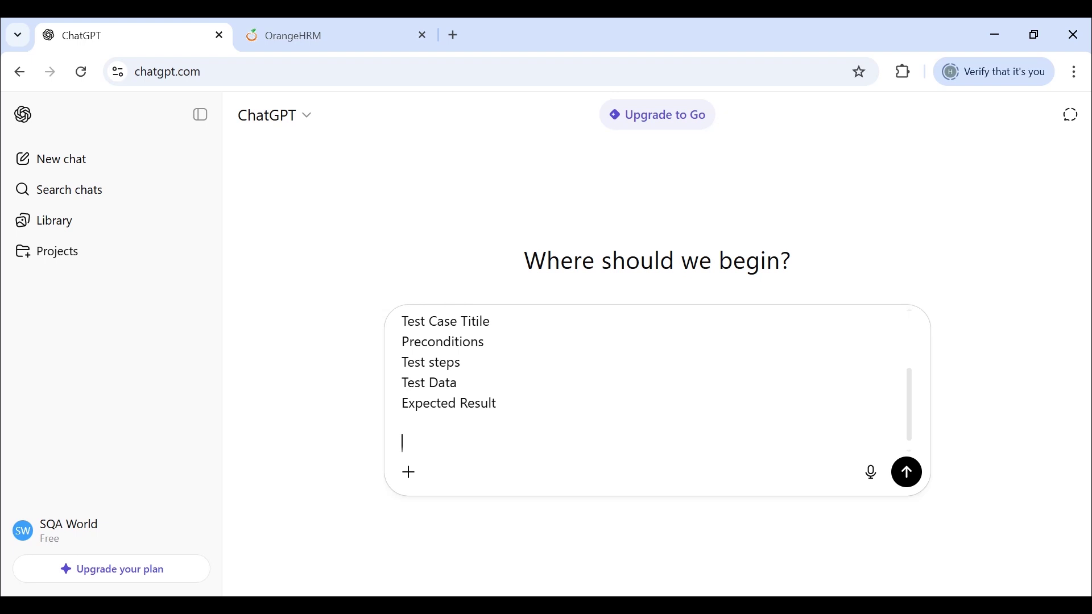
Add a "Test Areas:" section to the prompt with the items "1. valid login" and "2. Invalid Login"
text(Test Areas:)
key(shift+Return)
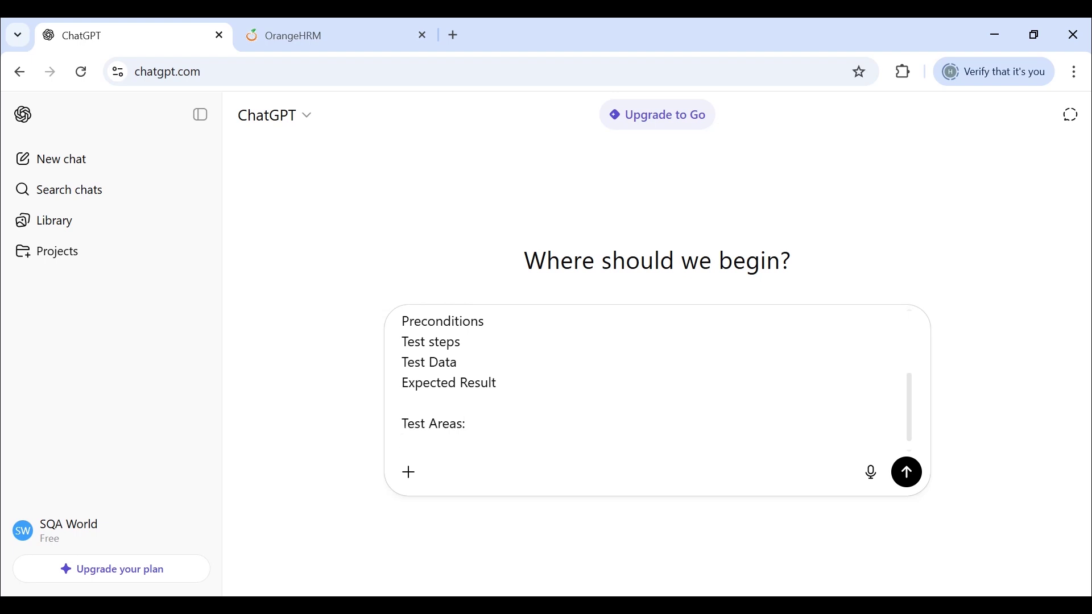
text(1. valid login)
key(shift+Return)
text(2.)
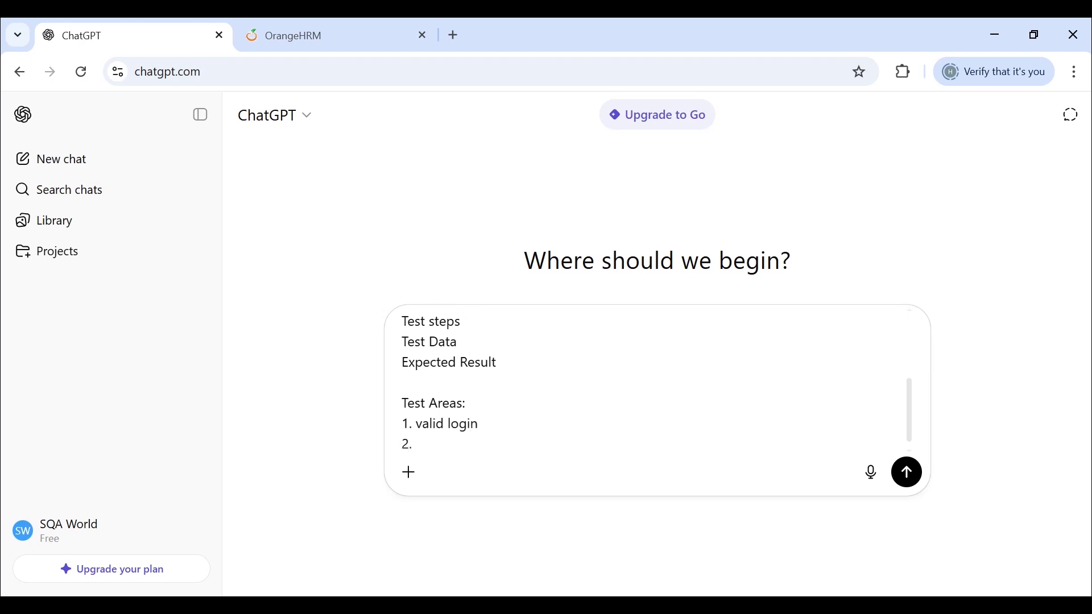
text( Inva)
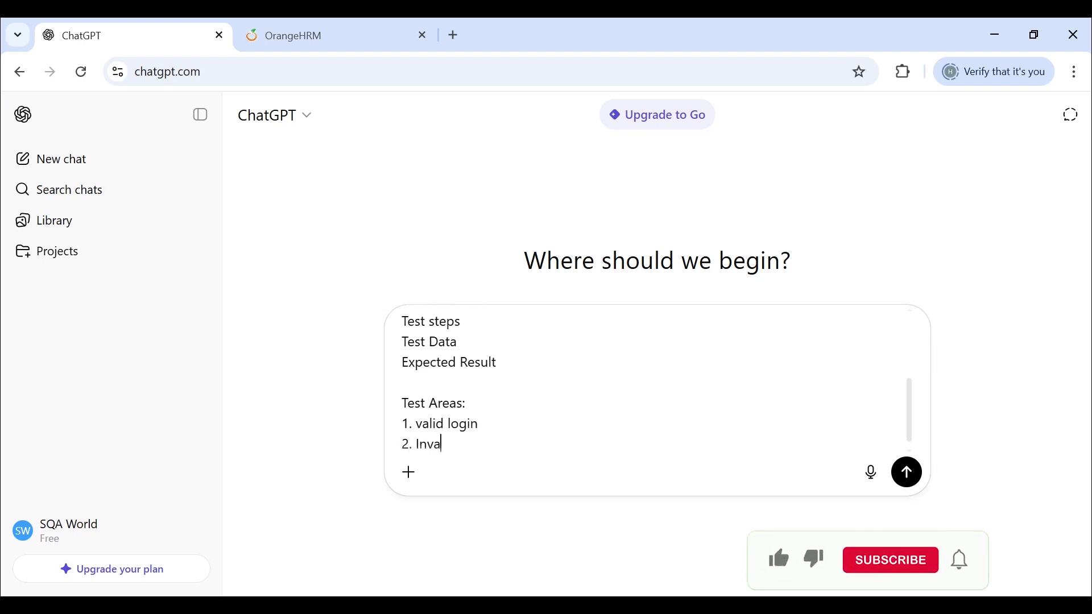
text(lid Login)
key(shift+Return)
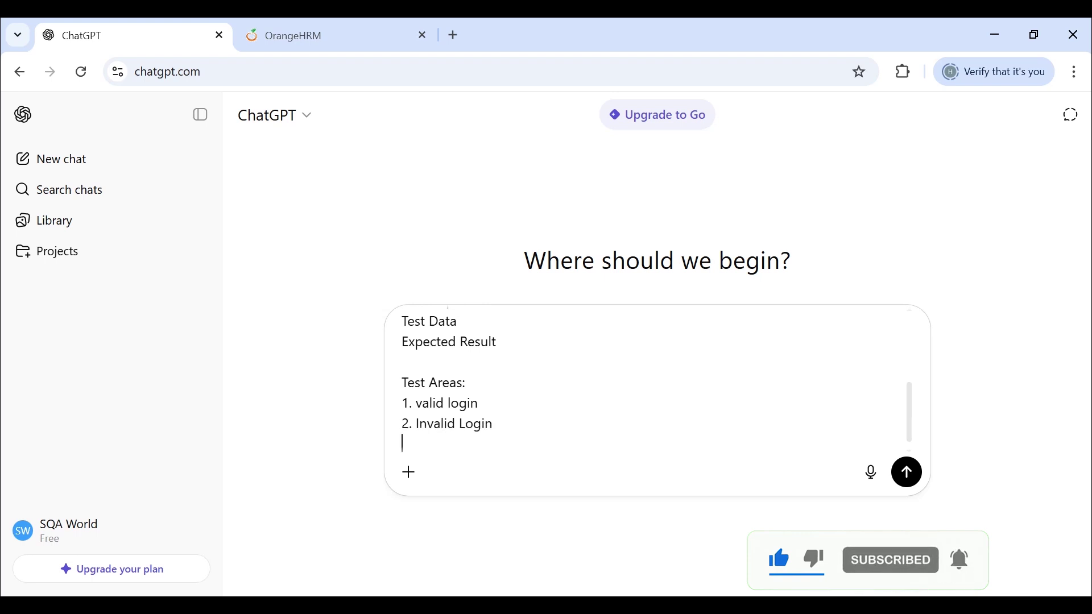
Add the test areas "3. Empty fields" and "4. Forgot password link", consulting the OrangeHRM login page
text(3. Empt)
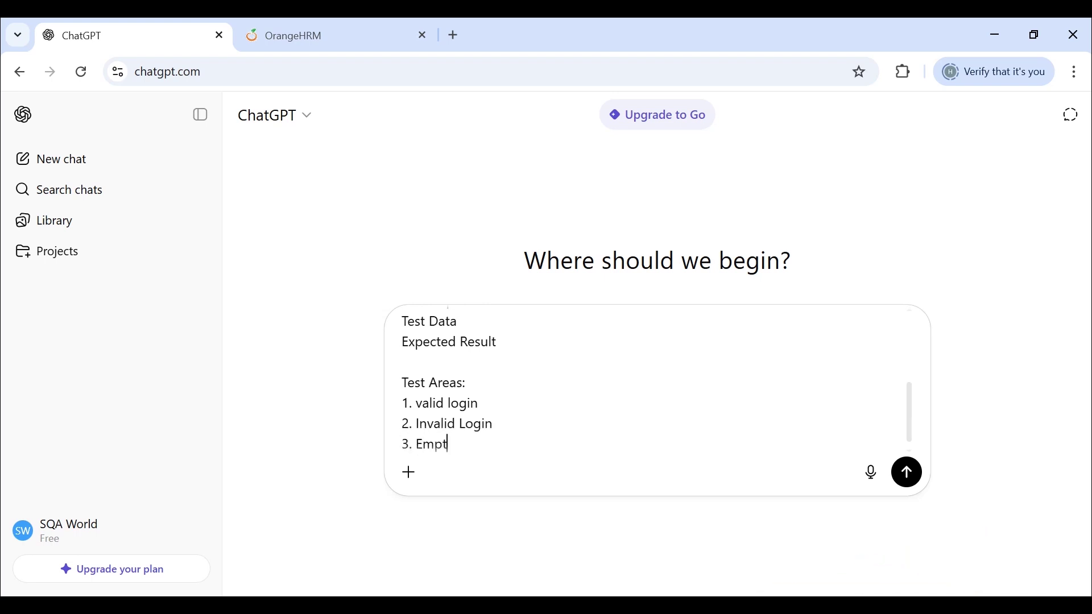
text(y field)
click(315, 33)
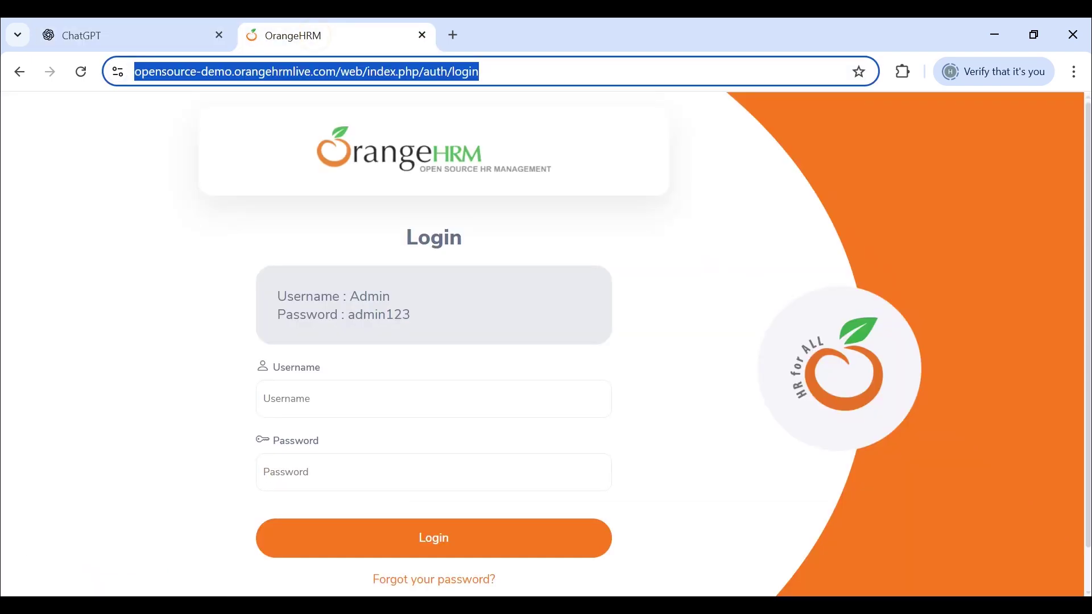
click(98, 34)
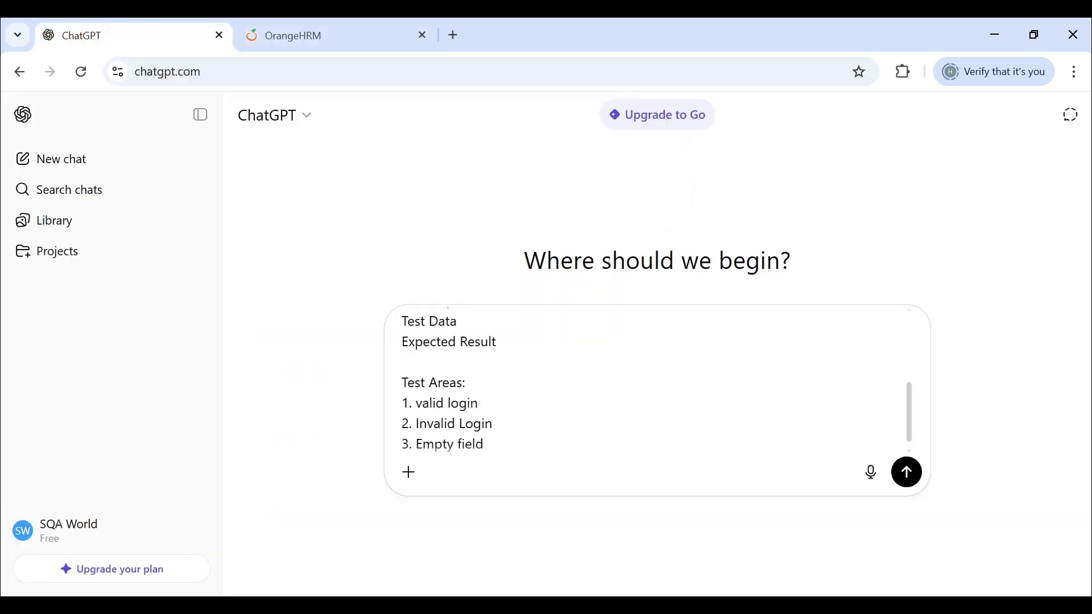
key(shift+Return)
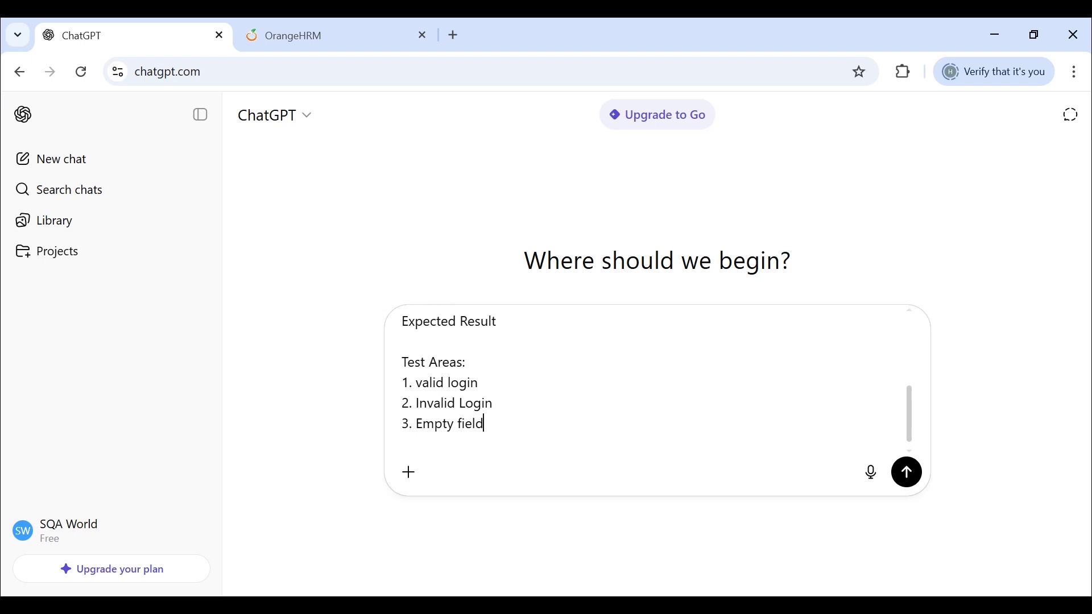
text(s 4.)
text( Forgot)
text( password link)
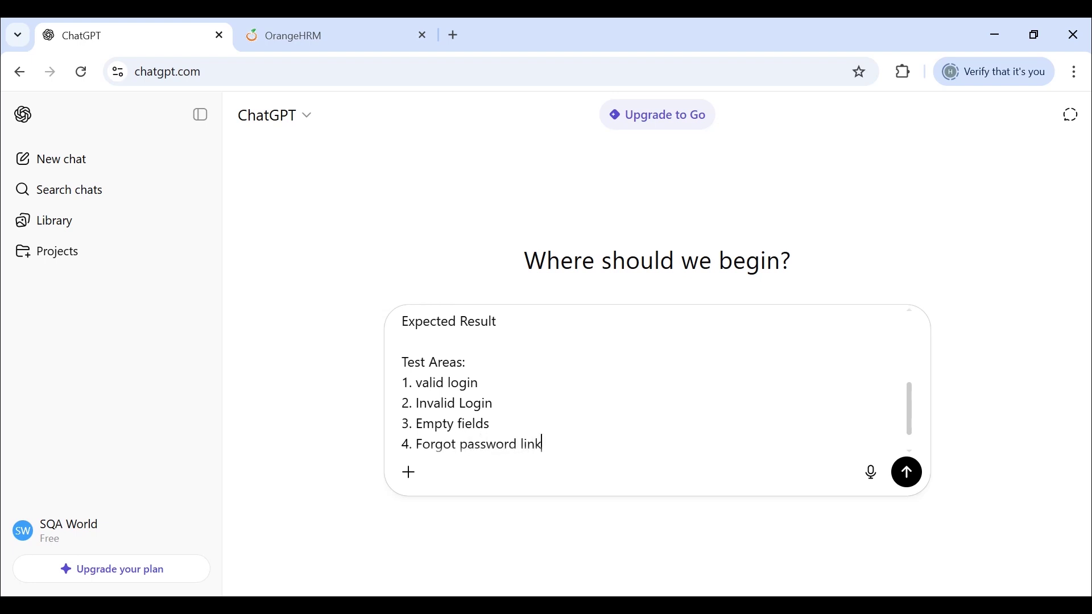
Add the test area "5. UI checks" to the prompt and submit it
key(shift+Return)
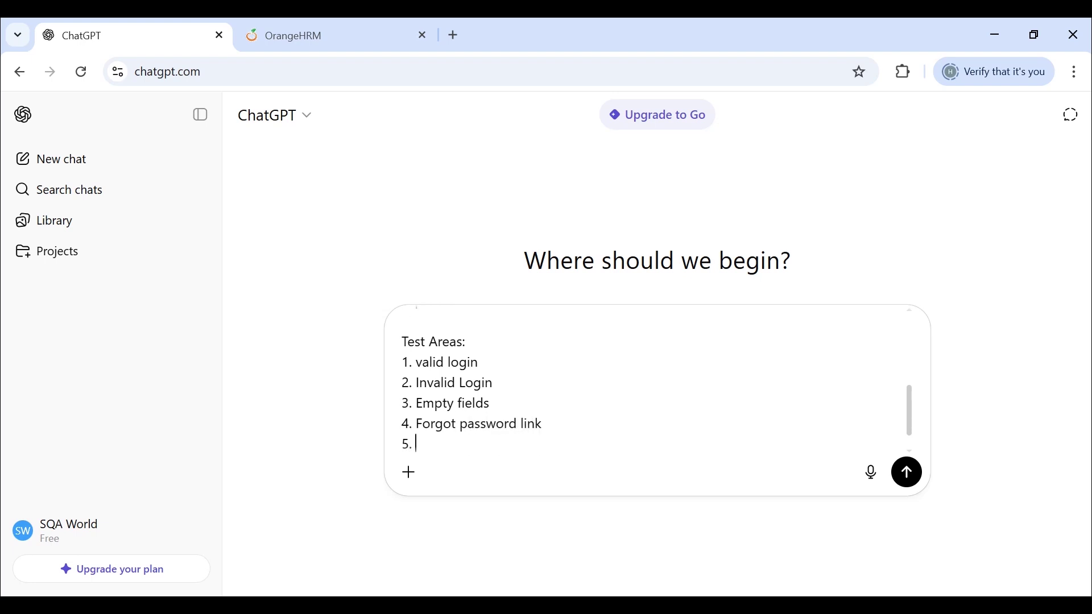
text(5. UI checks)
click(910, 488)
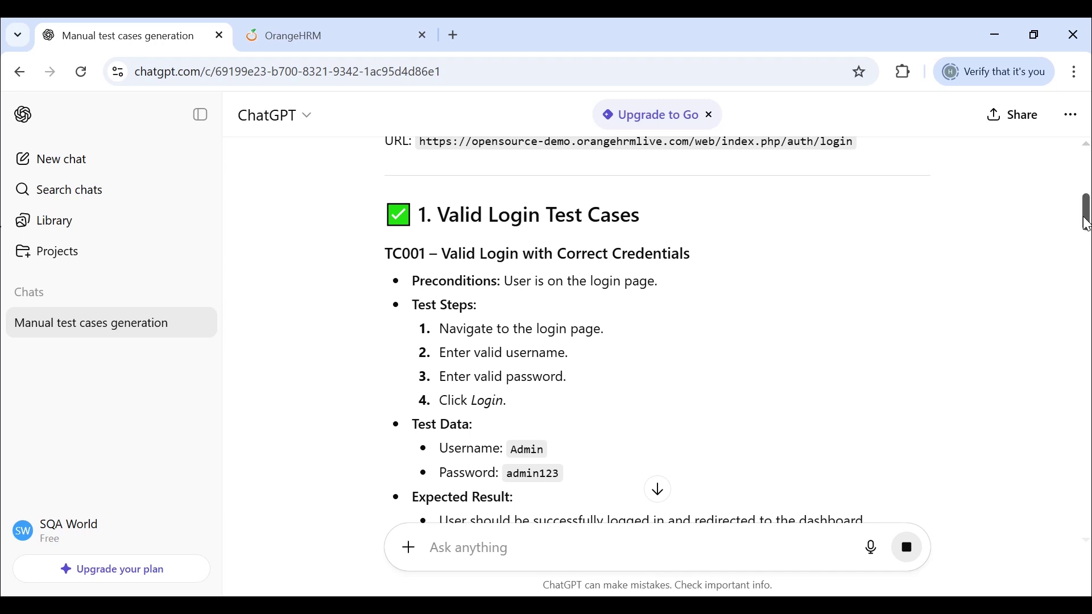
Review the generated test cases from valid login through browser compatibility, comparing them with the OrangeHRM login page
scroll(1087, 225, down, 2)
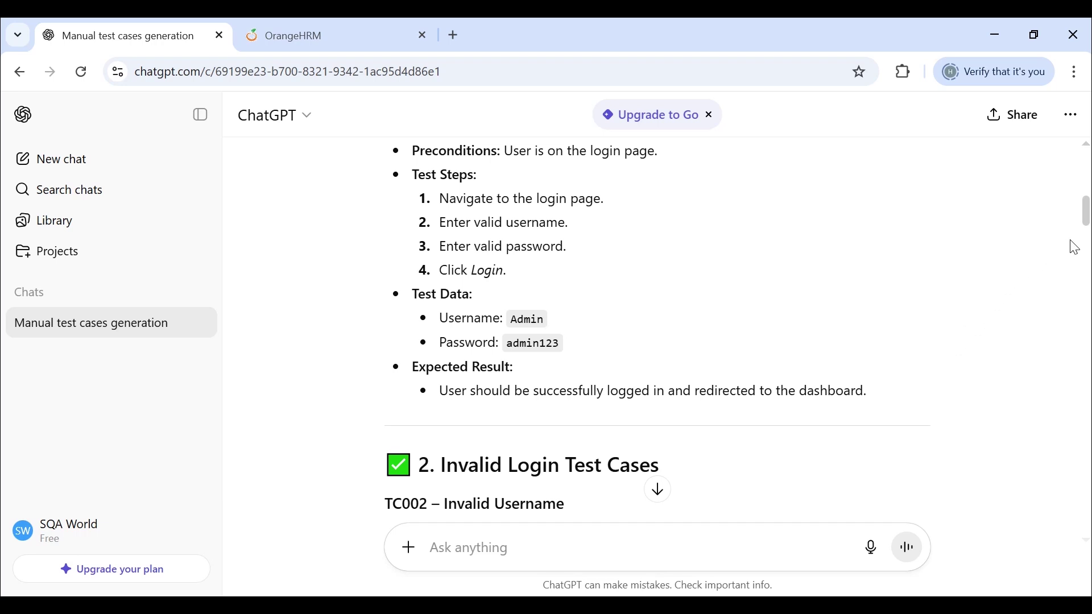
click(351, 23)
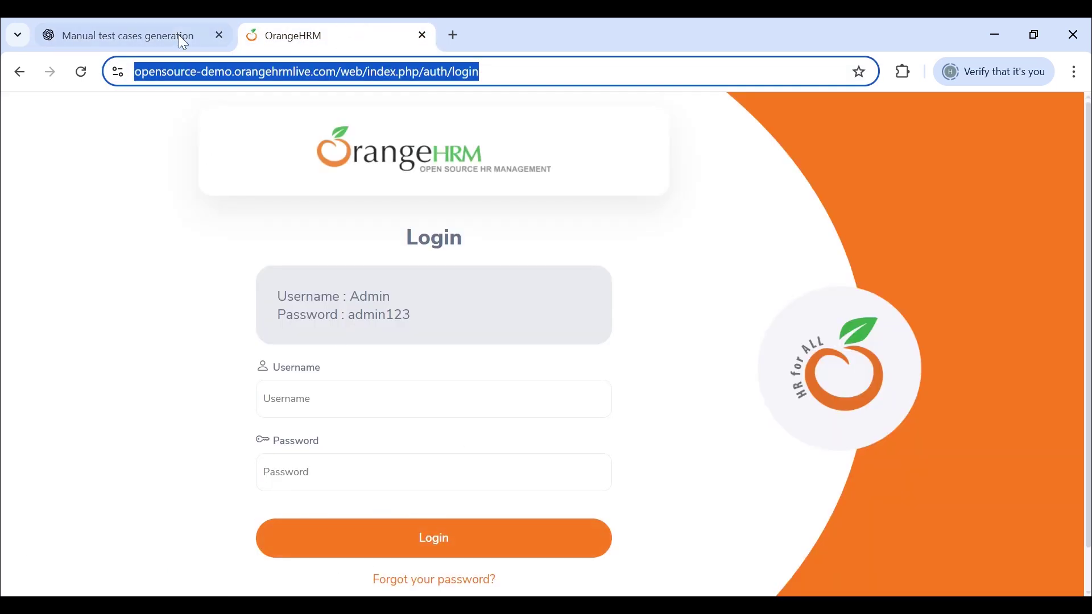
click(162, 35)
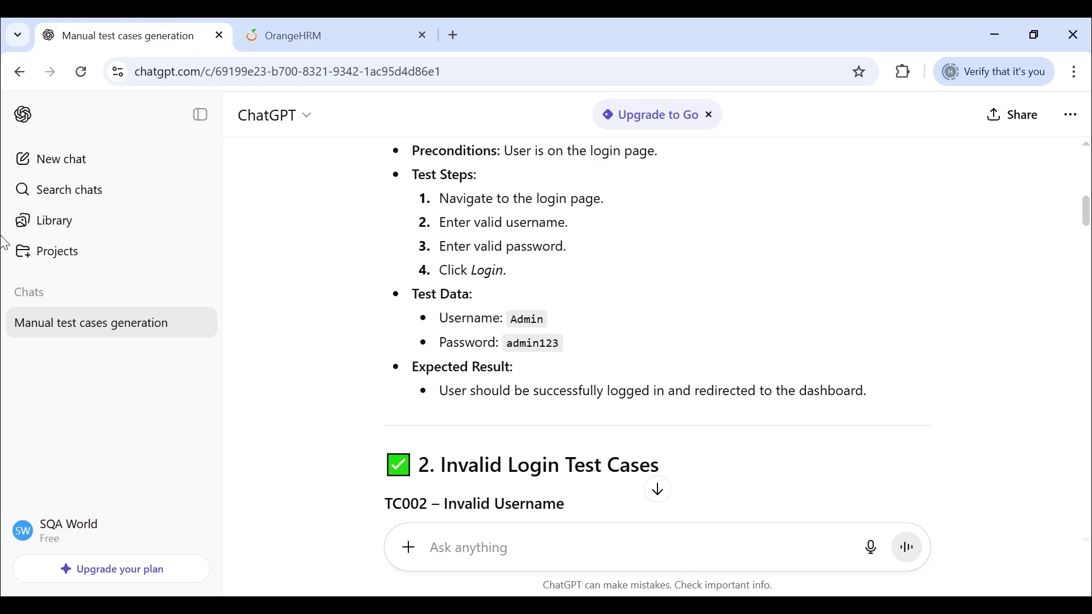
scroll(3, 222, down, 10)
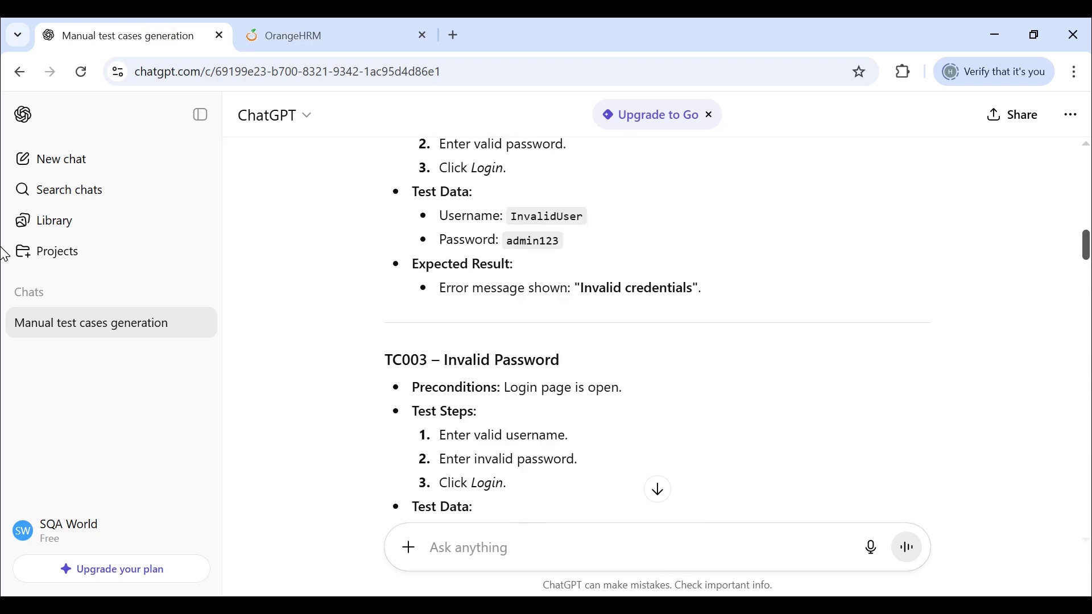
scroll(4, 275, down, 2)
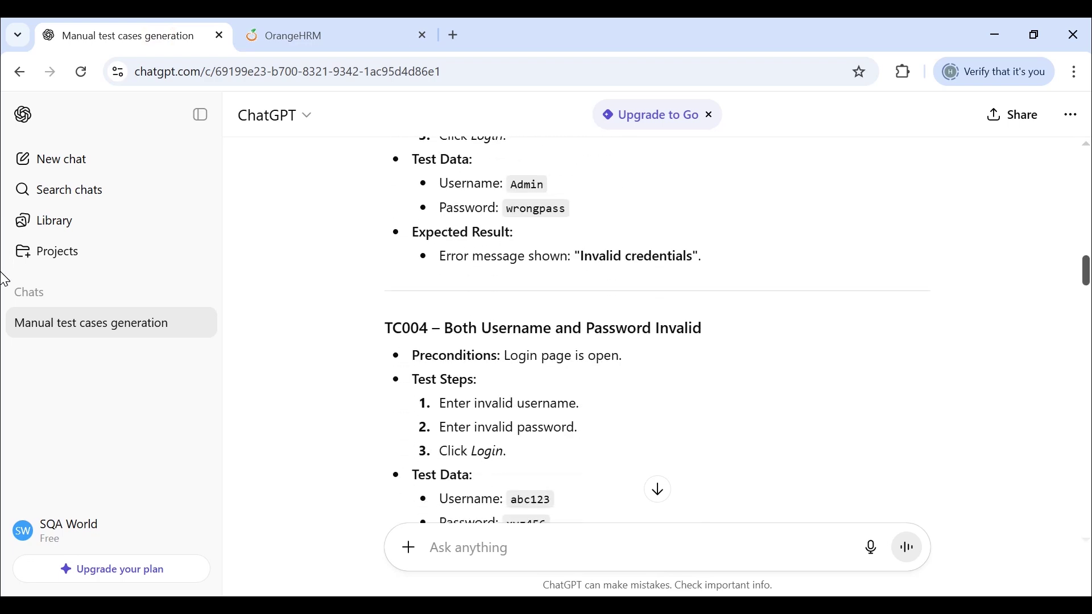
scroll(4, 279, down, 6)
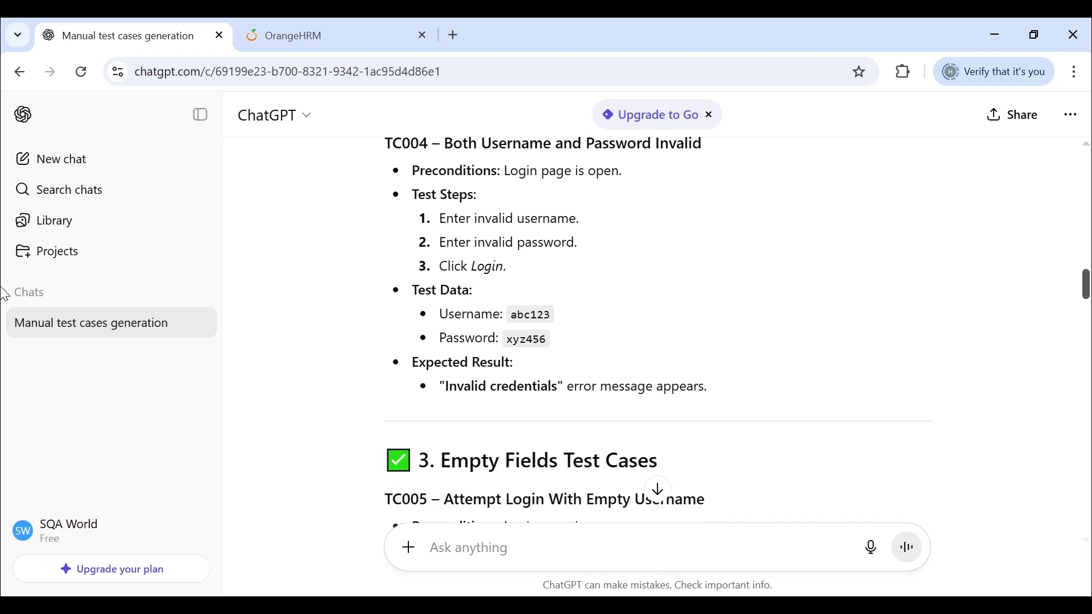
scroll(4, 299, up, 1)
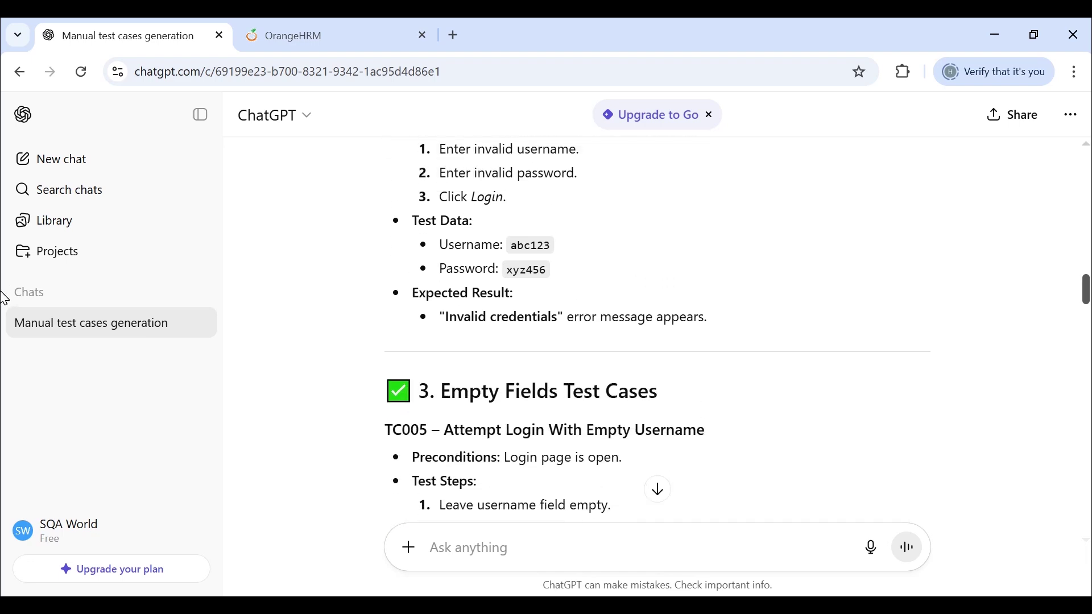
scroll(5, 298, down, 2)
scroll(5, 307, down, 12)
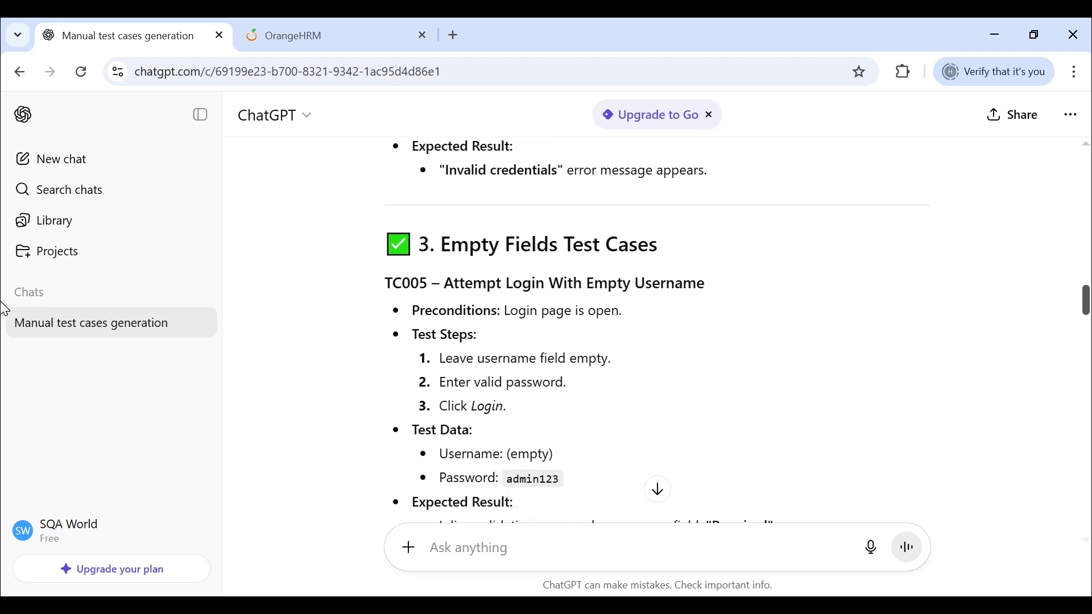
scroll(4, 377, down, 5)
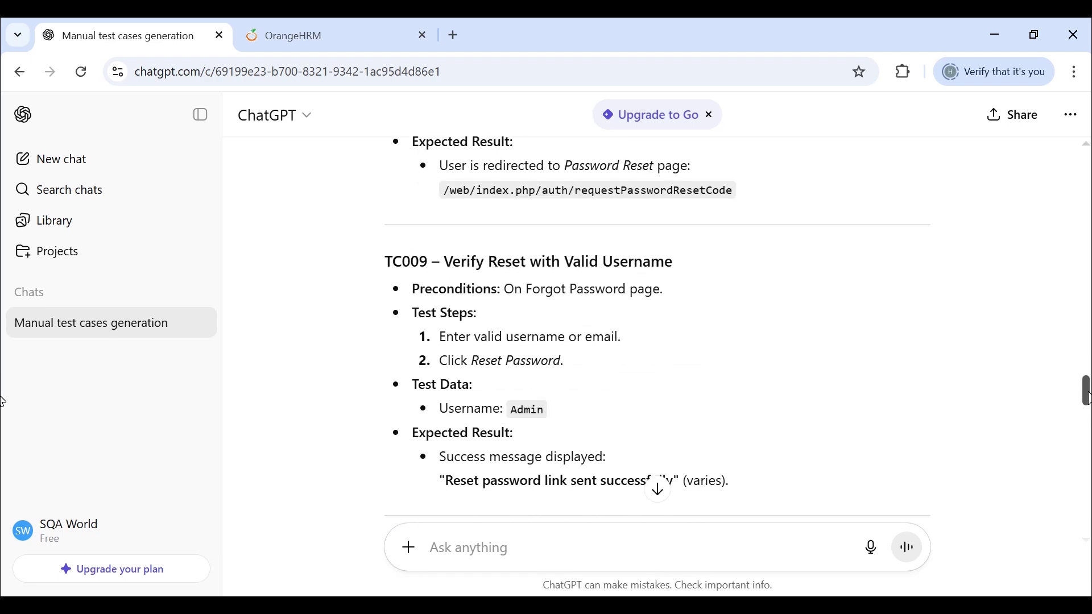
scroll(3, 403, down, 4)
scroll(3, 406, up, 2)
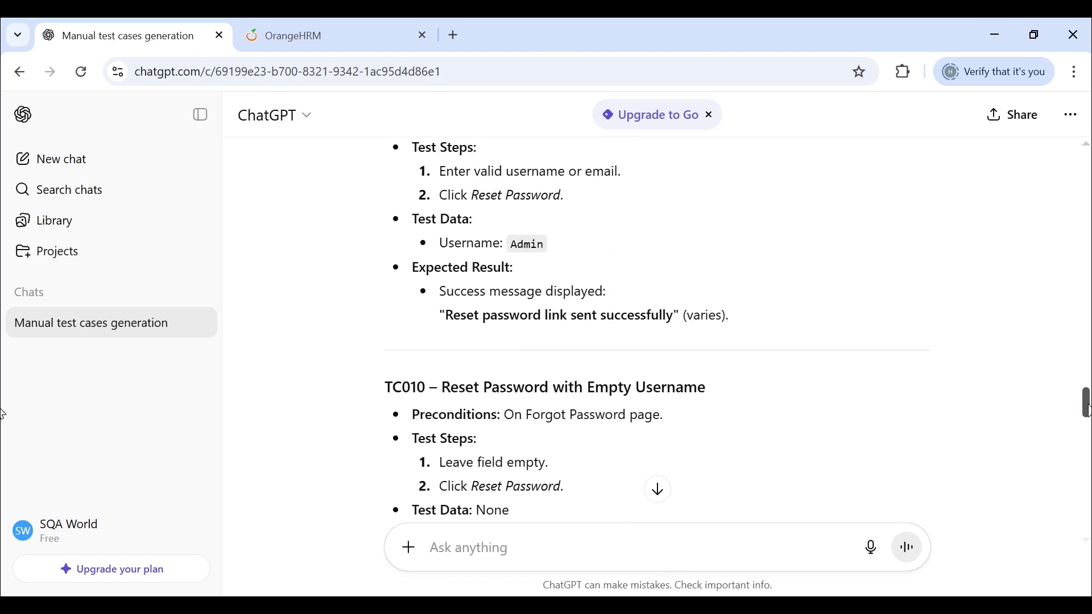
drag(1087, 405, 1085, 522)
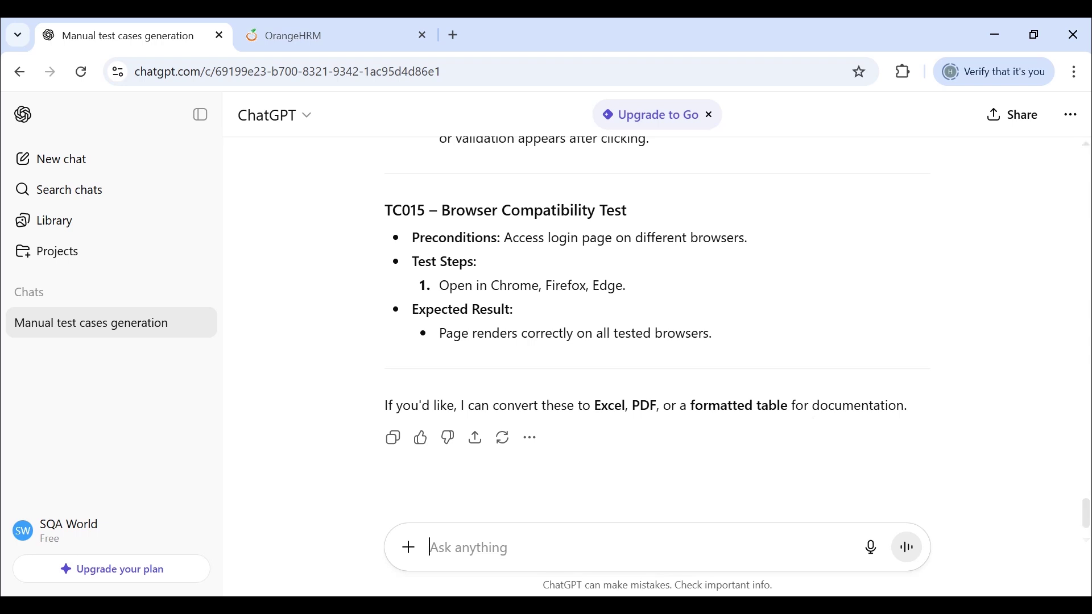
Send the follow-up prompt "convert the test cases into a clean table format"
text(convert )
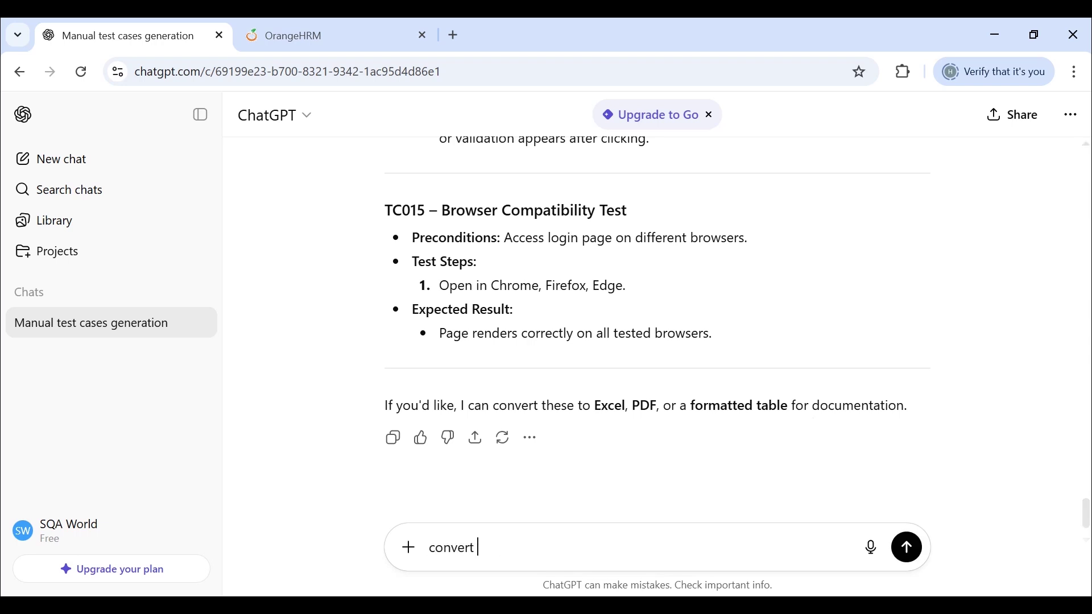
text(the test cases into a )
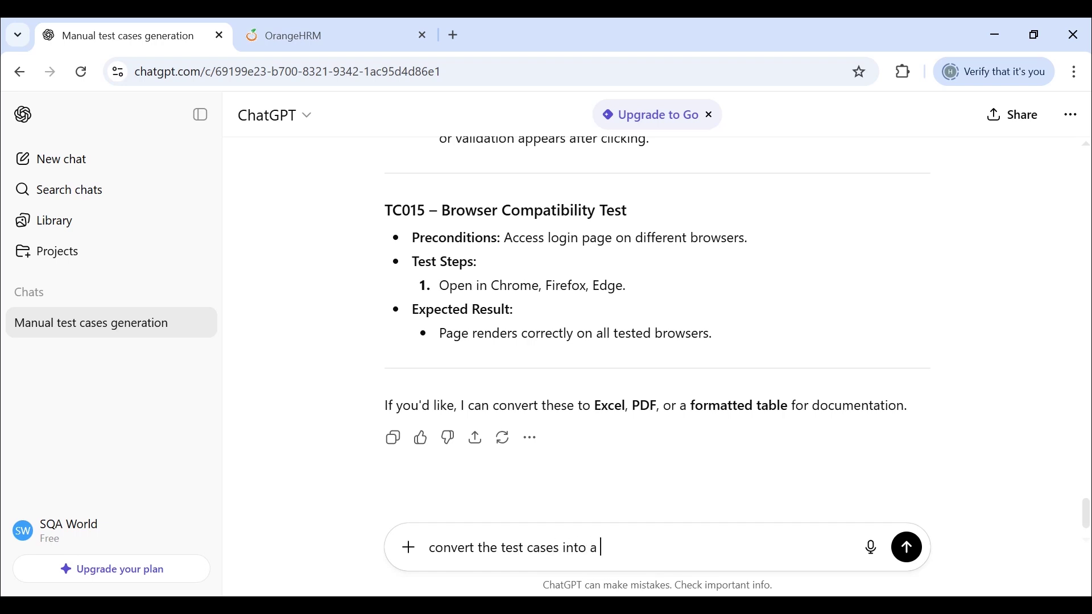
text(clran)
text(ean table fo)
text(rmat)
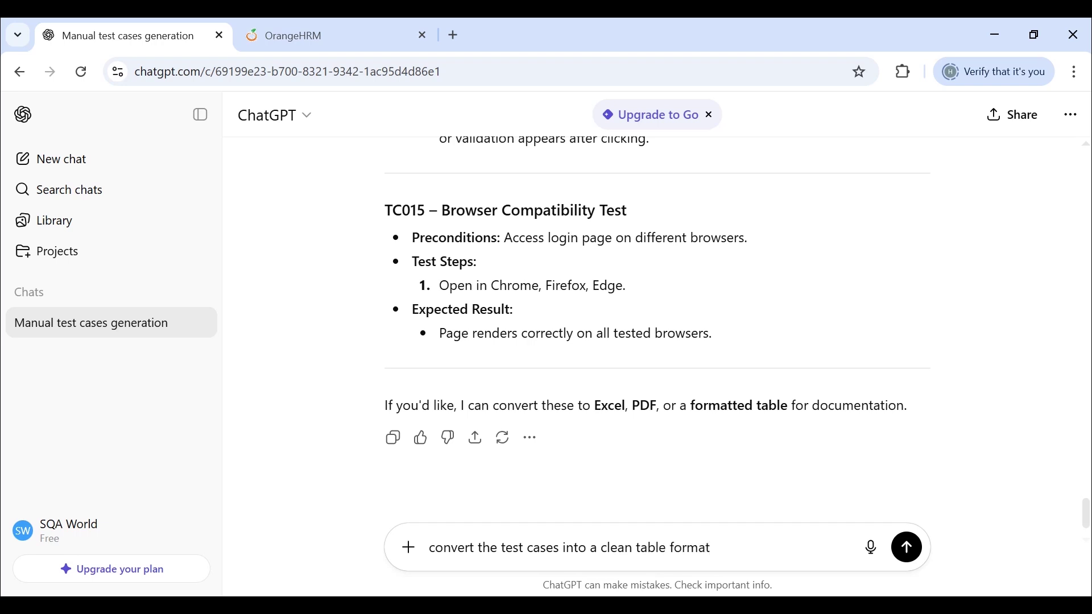
key(Return)
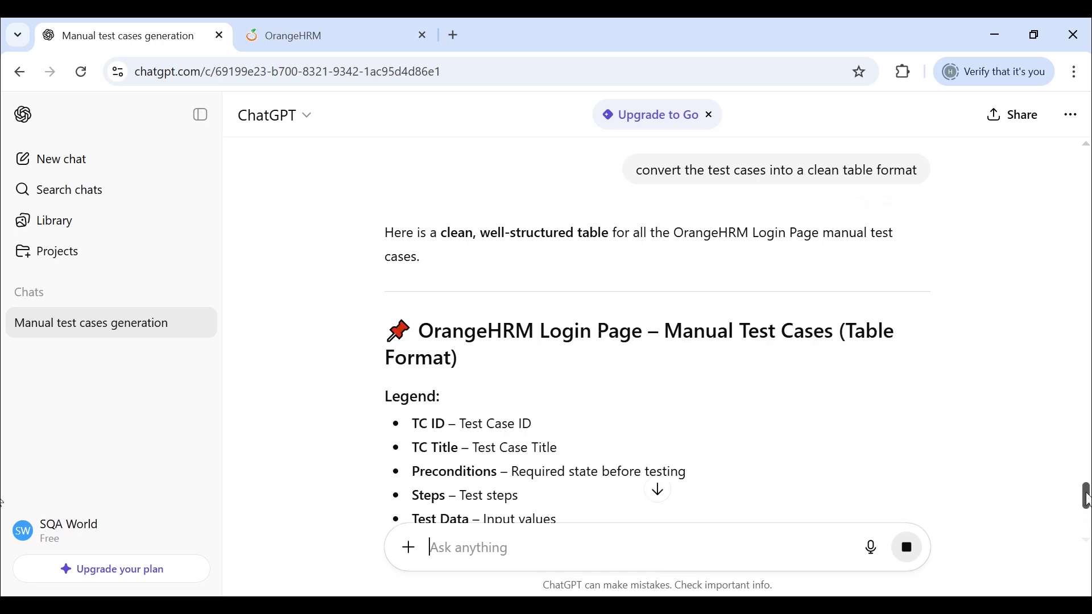
Examine the test case tables through to the end of the response, checking the valid login case against the OrangeHRM login page
drag(1087, 493, 1089, 516)
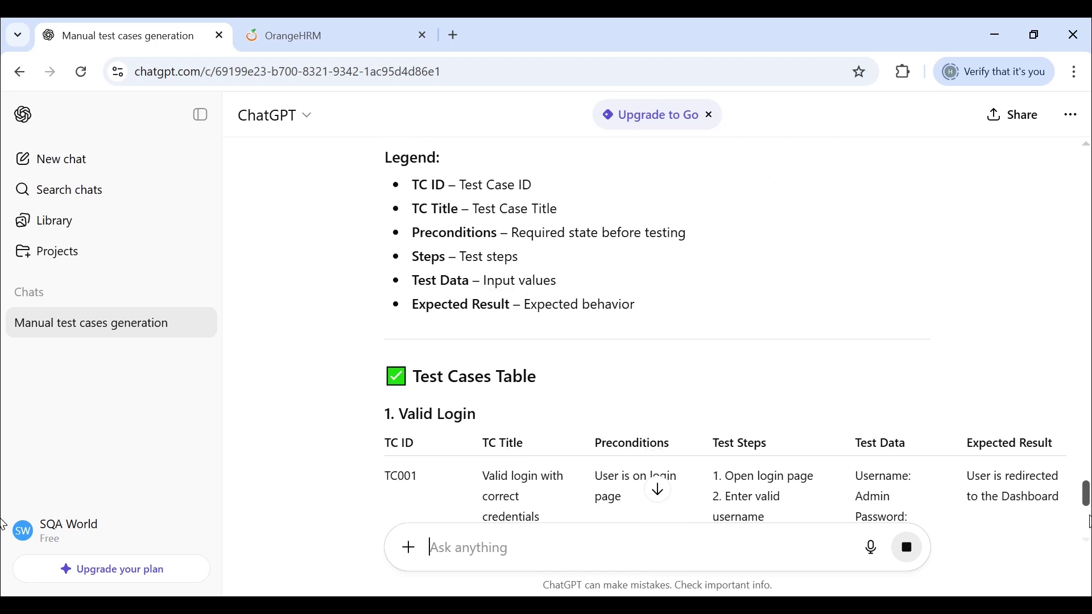
scroll(4, 530, down, 3)
scroll(5, 538, down, 1)
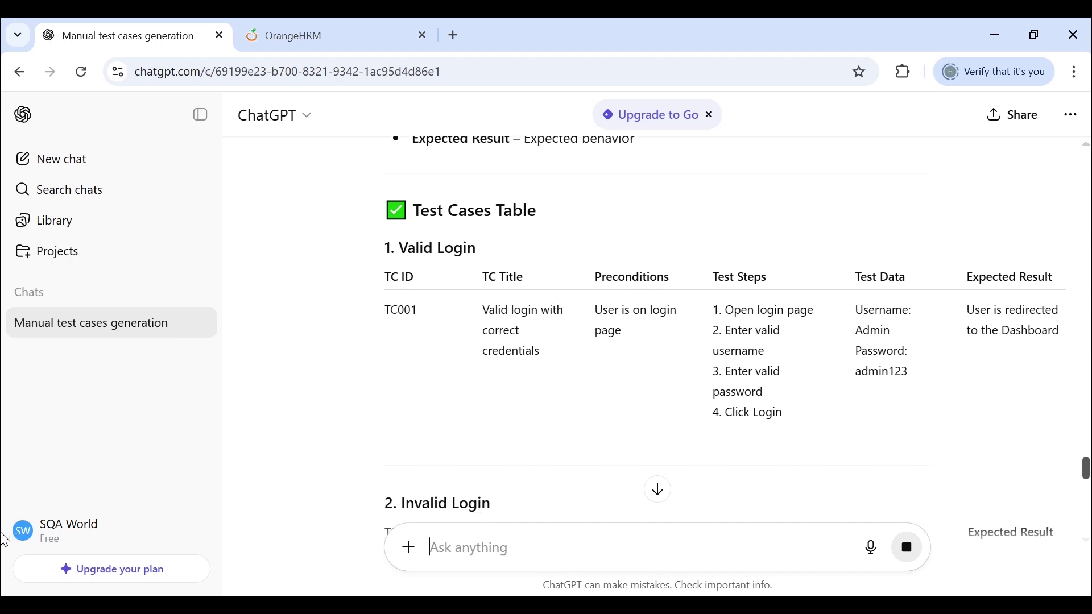
scroll(5, 541, down, 1)
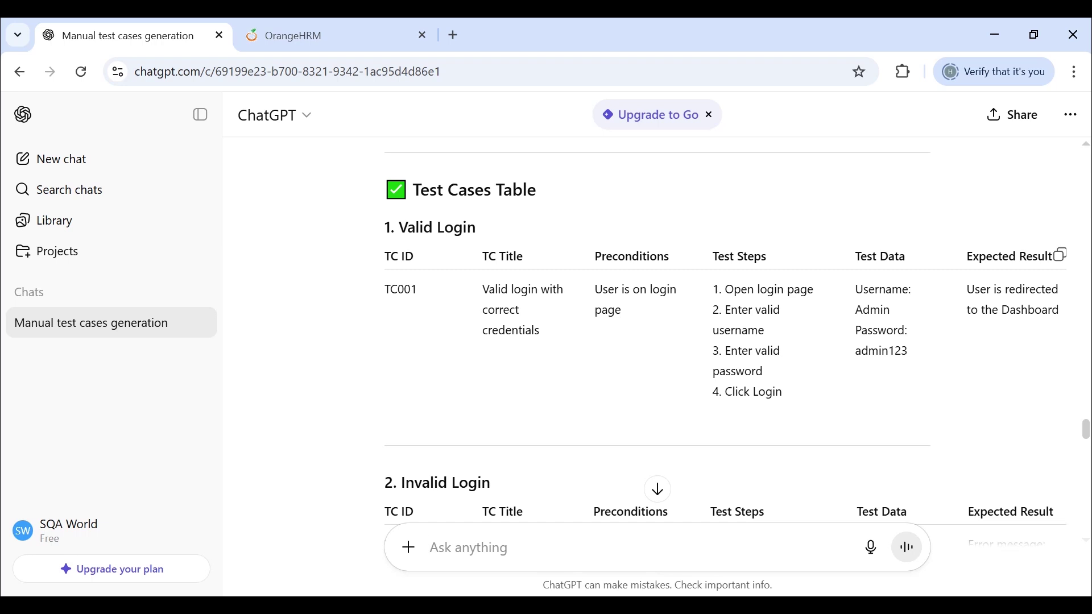
drag(597, 285, 681, 310)
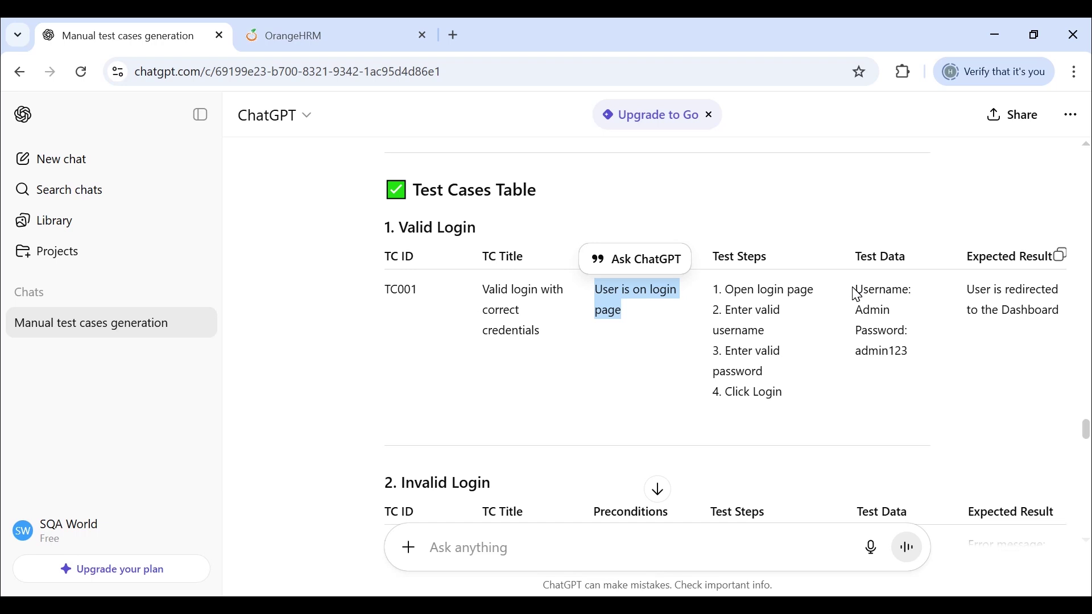
click(269, 27)
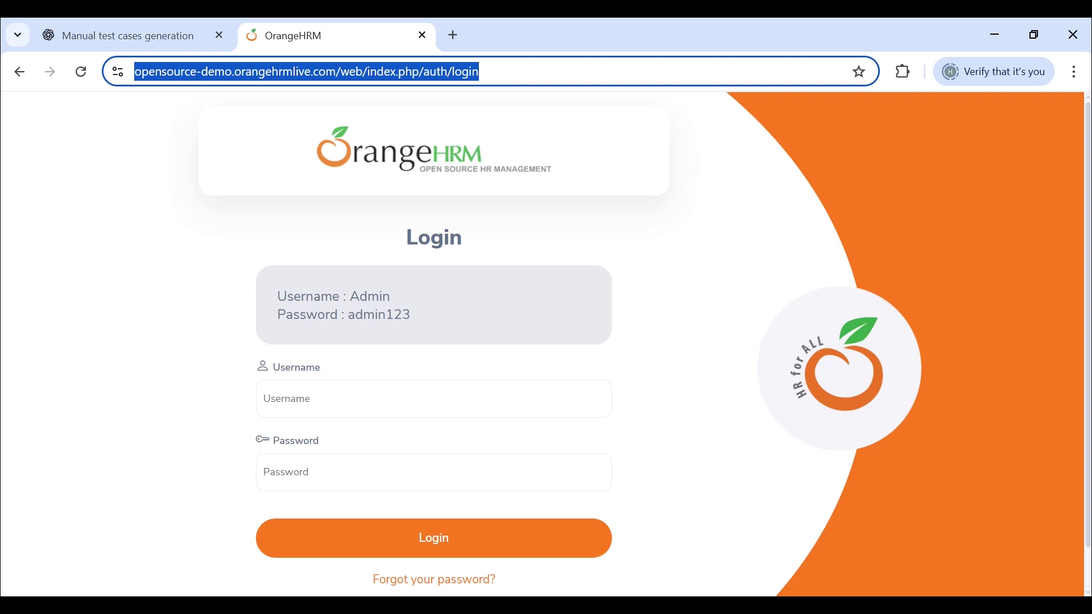
click(168, 38)
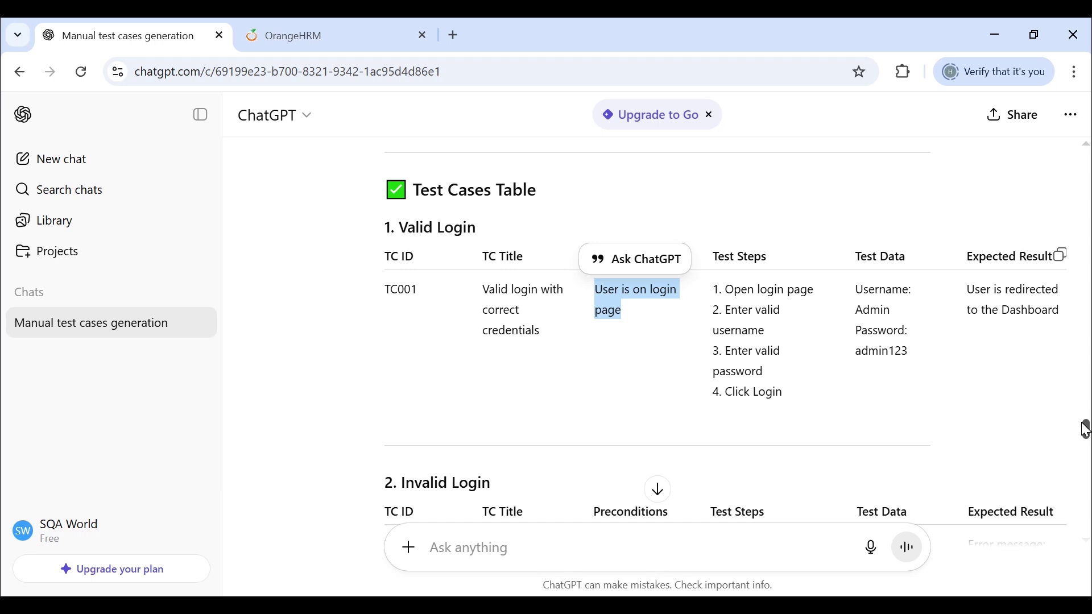
scroll(1087, 431, down, 1)
scroll(1086, 431, down, 1)
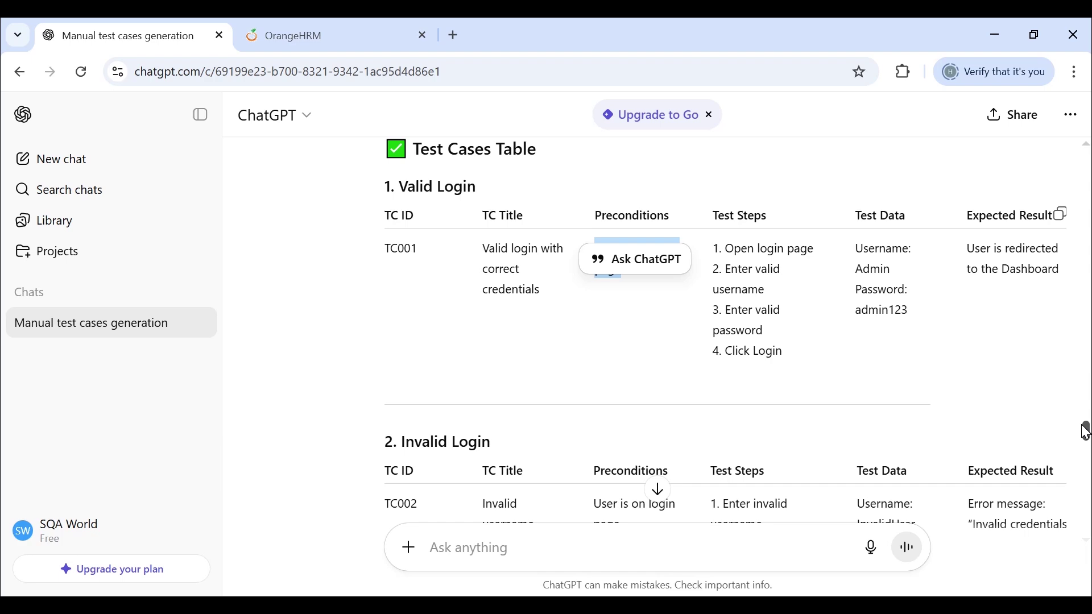
scroll(1087, 433, down, 2)
drag(1086, 440, 1084, 523)
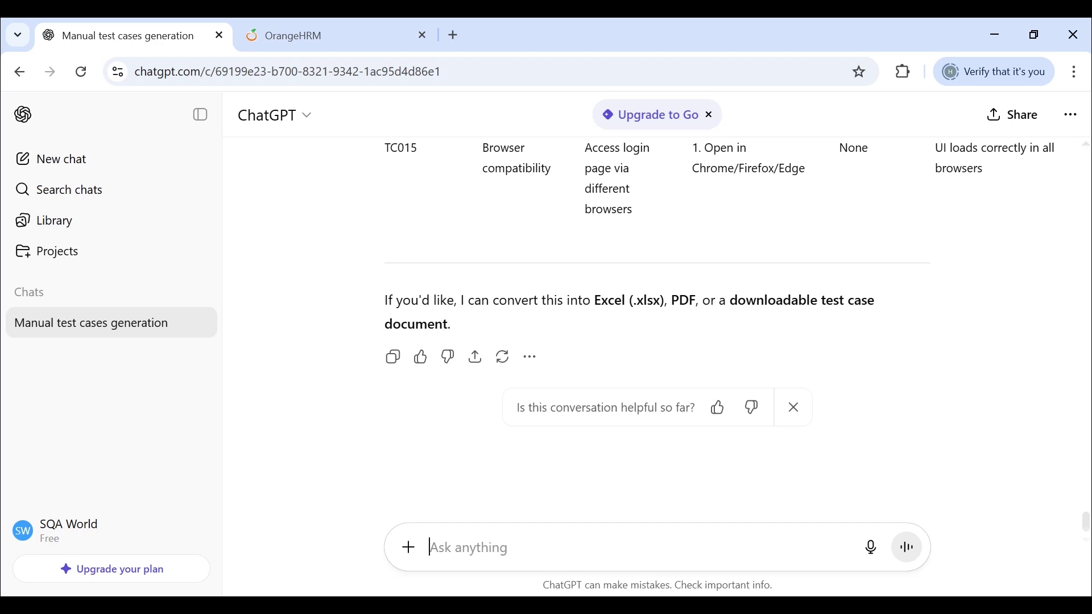
Send the follow-up prompt "Export Test cases into Excel"
text(Export )
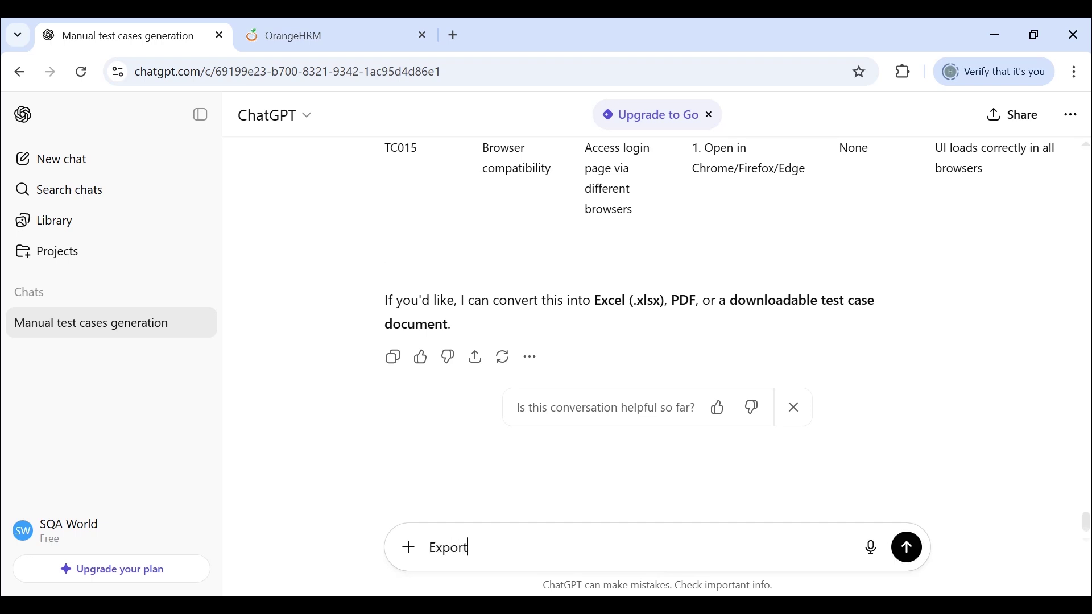
text(Test cases into  Excel)
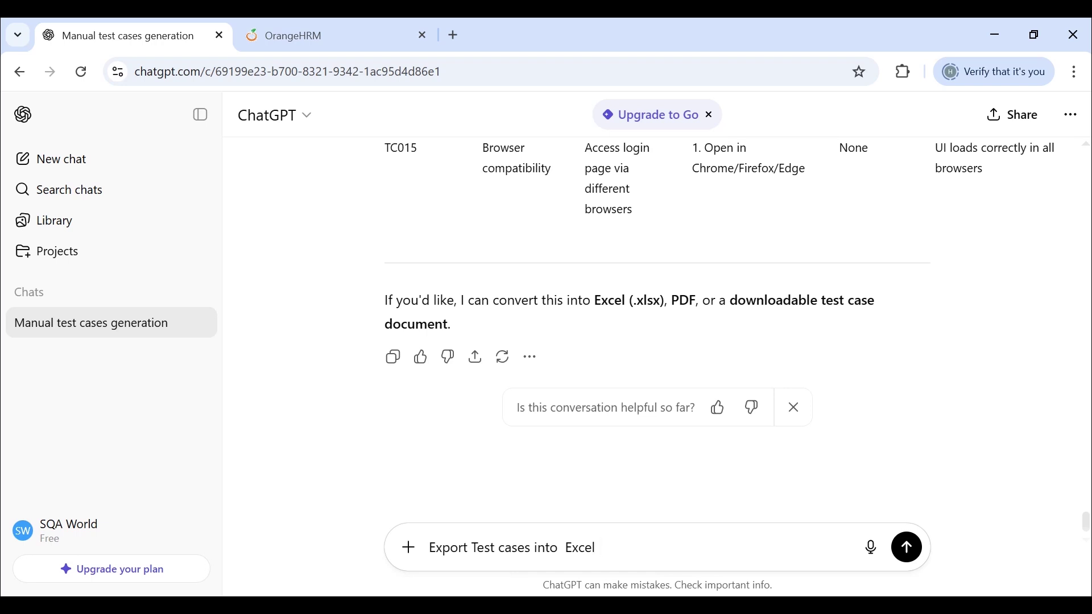
click(909, 555)
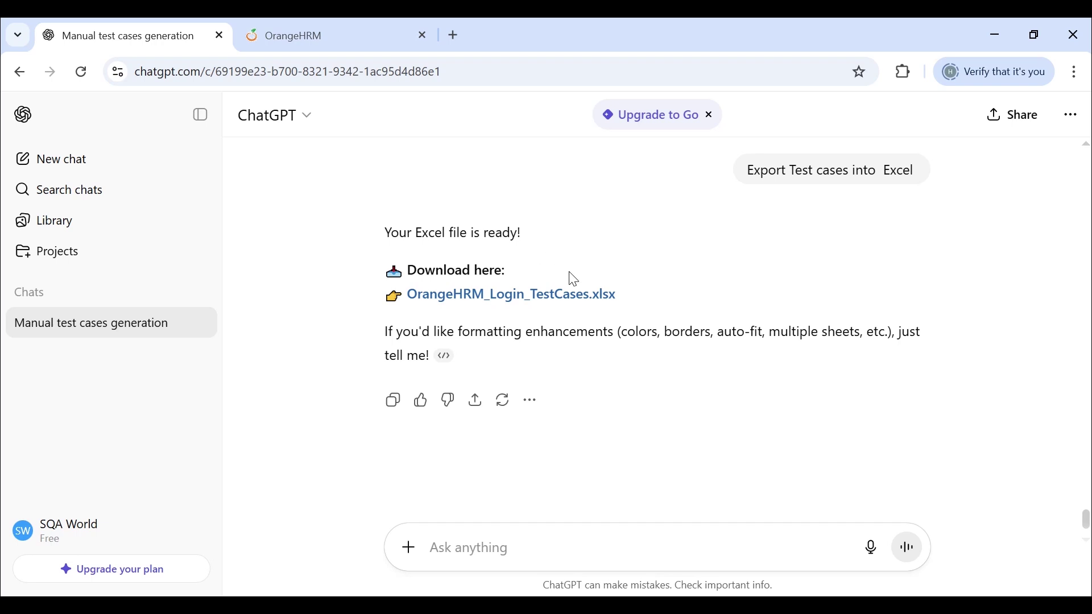
Download OrangeHRM_Login_TestCases.xlsx and open it maximized in Excel with editing enabled
click(505, 299)
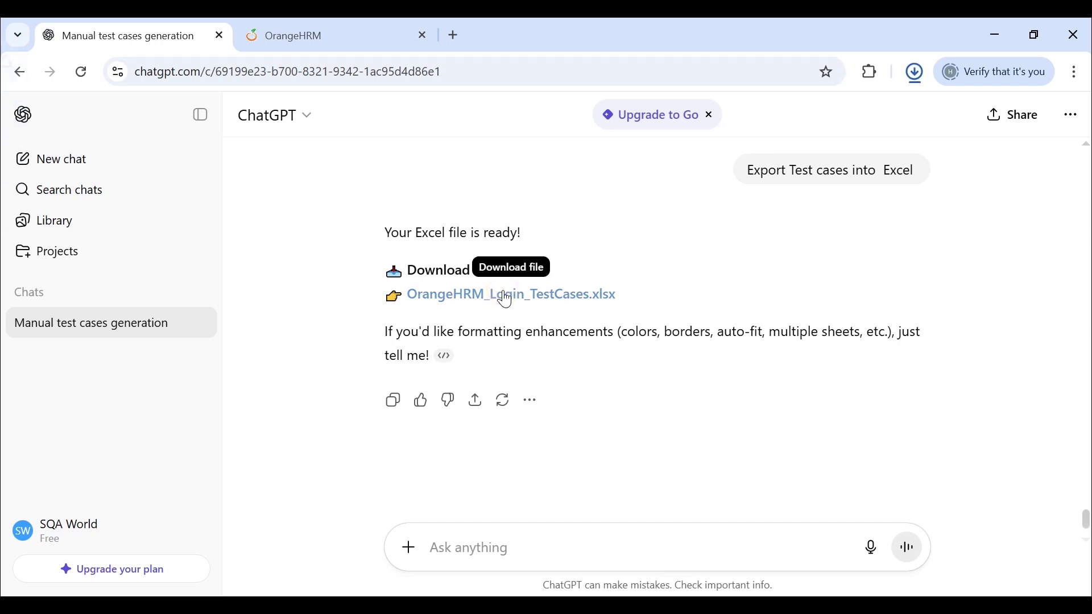
click(914, 72)
click(761, 113)
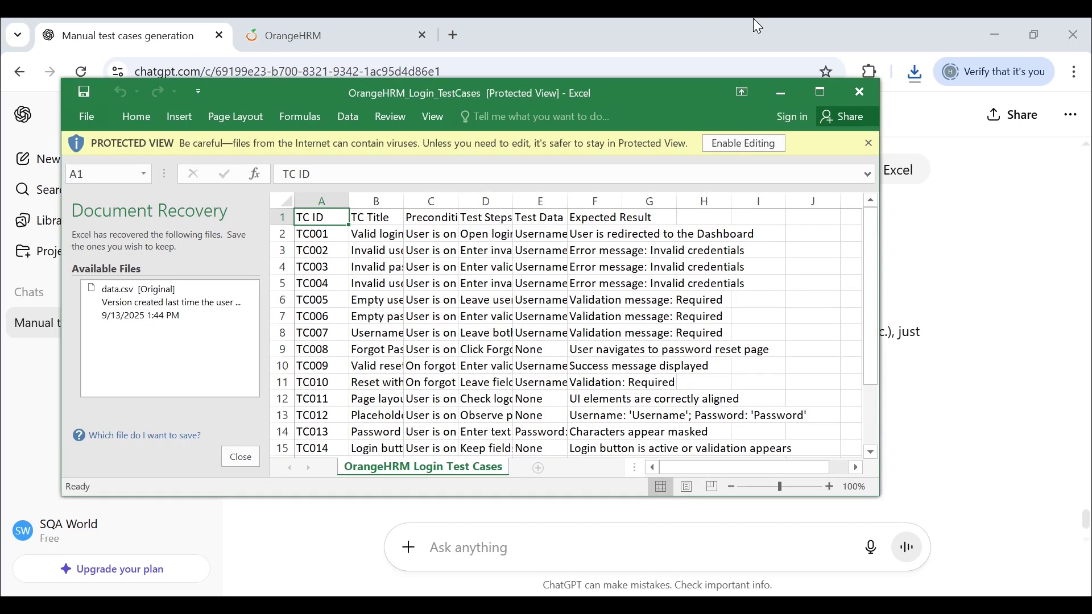
click(821, 93)
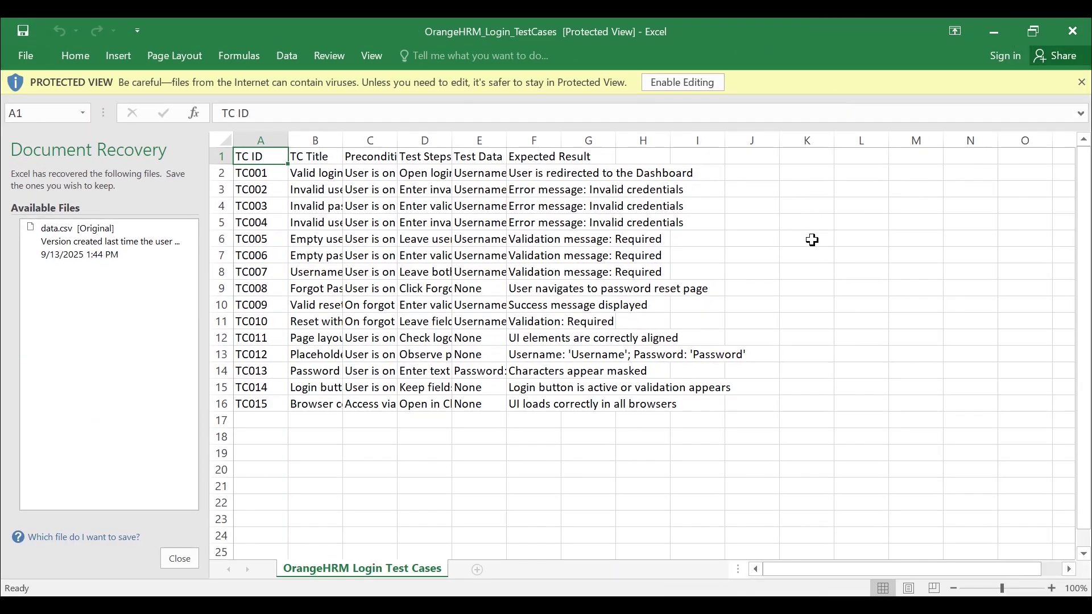
click(660, 82)
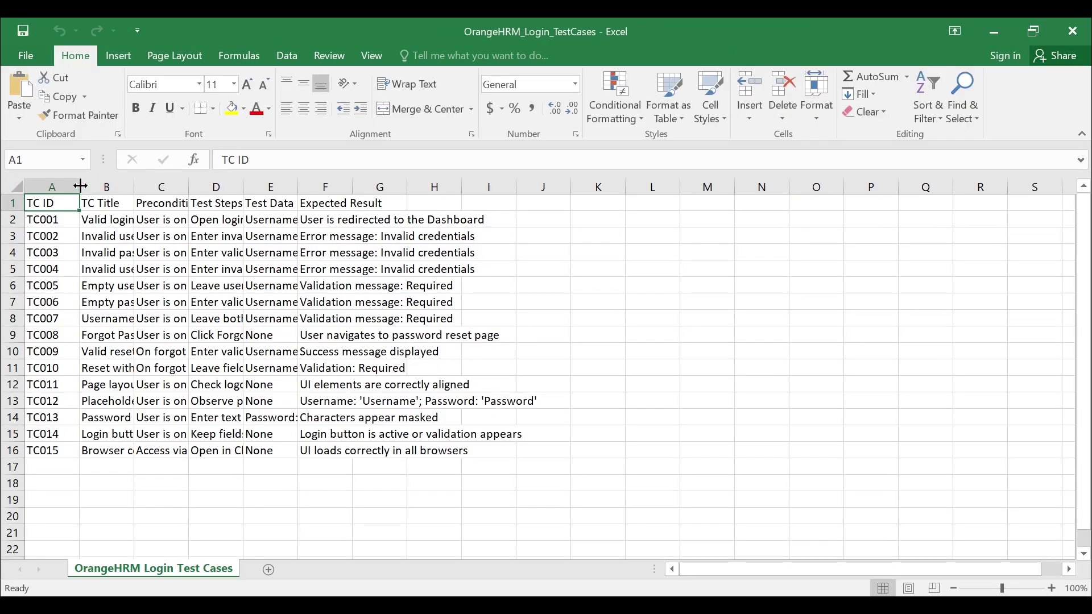
Widen columns A through E and column G of the test case sheet so their contents are easier to read
drag(79, 187, 134, 192)
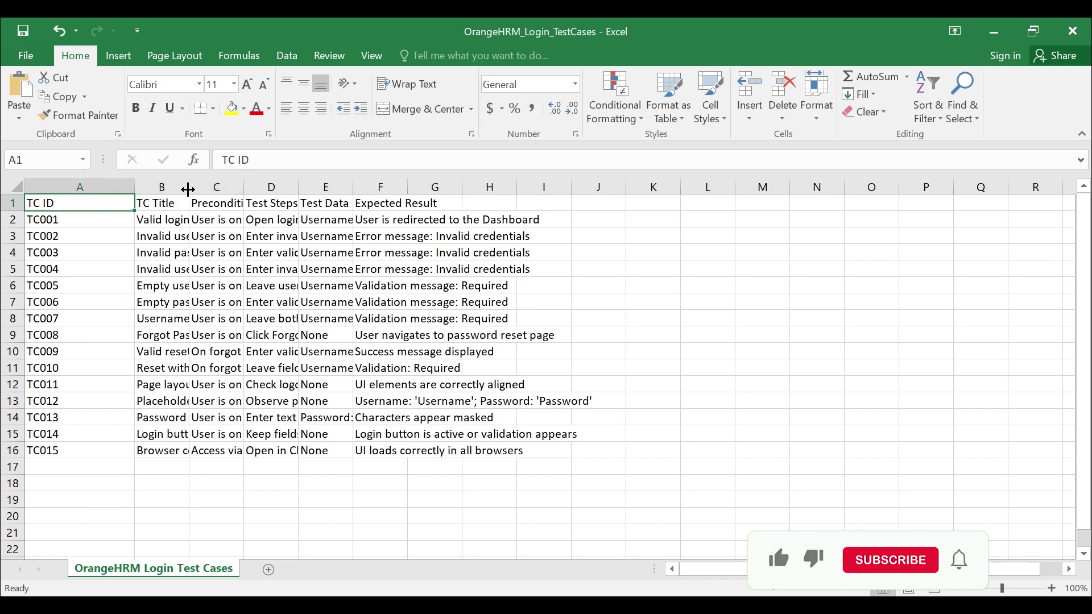
click(164, 178)
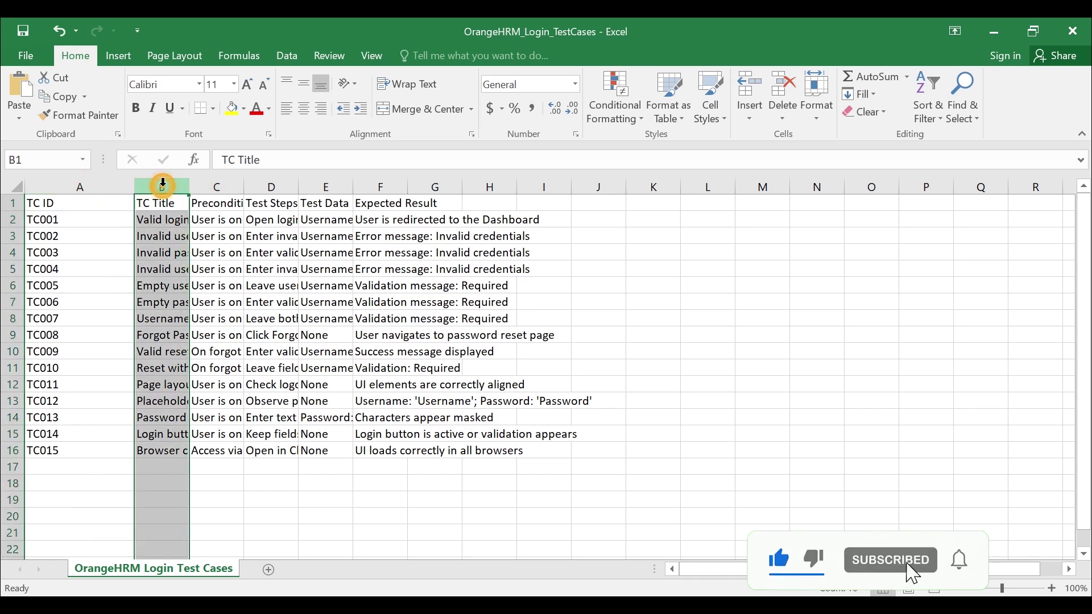
drag(187, 187, 817, 192)
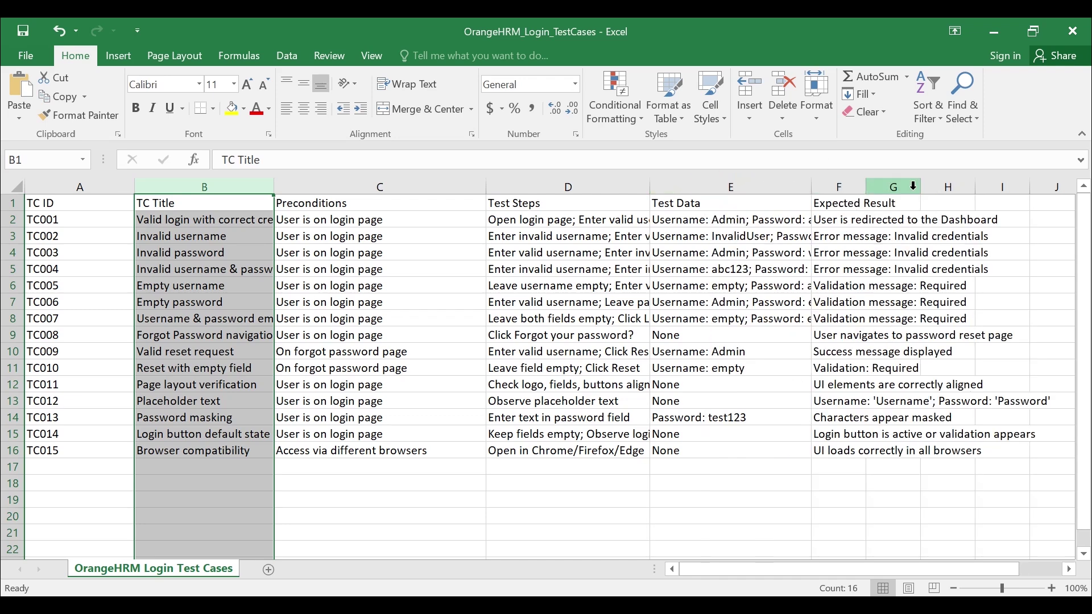
drag(920, 192, 1010, 188)
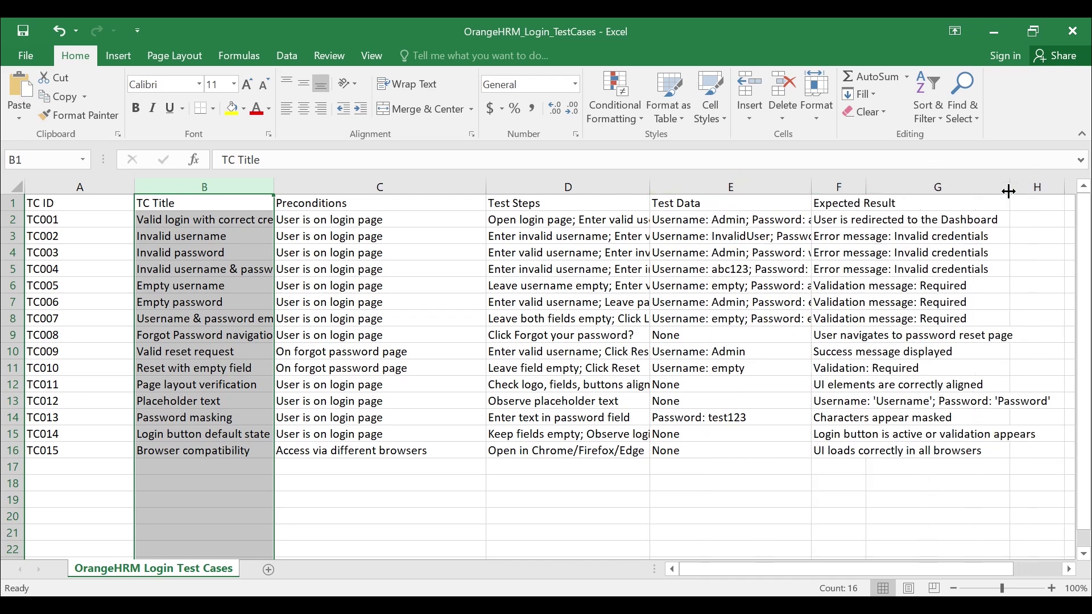
drag(817, 186, 927, 191)
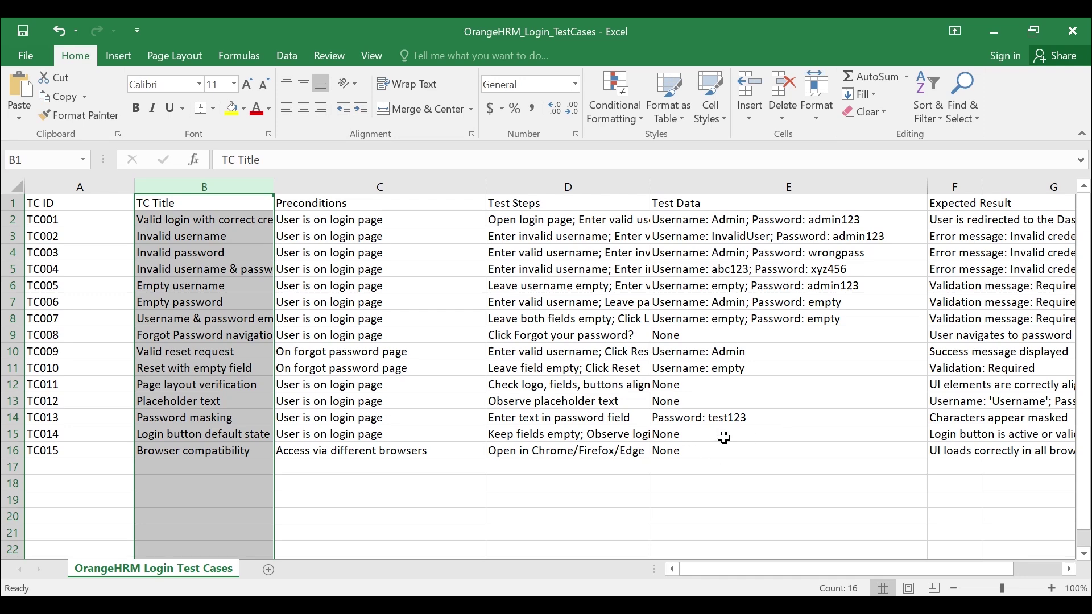
click(680, 340)
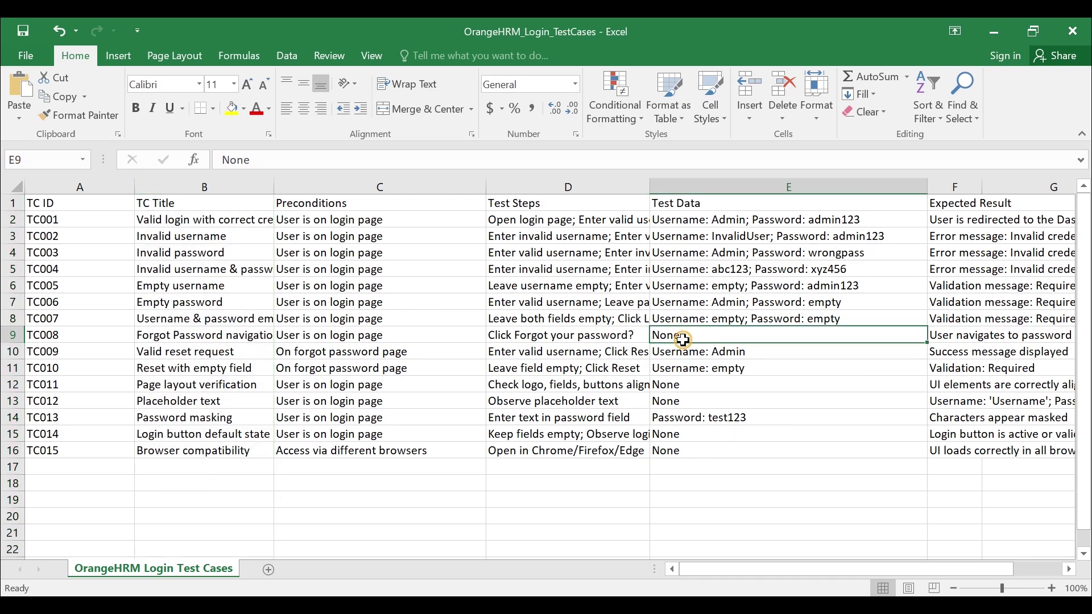